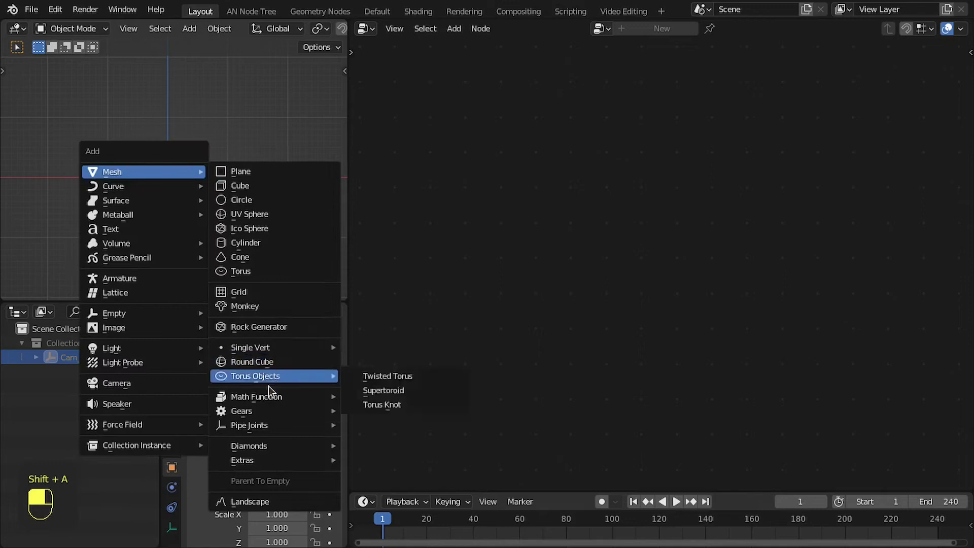
Add an ico sphere and scale its mesh down to about half size in Edit Mode
left_click(251, 229)
key("Tab")
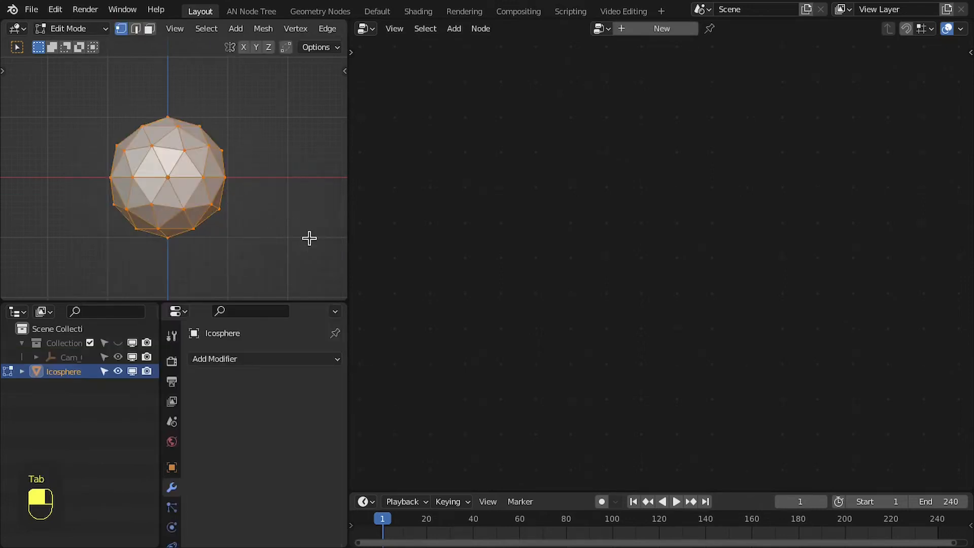
key("s")
left_click(238, 202)
key("Tab")
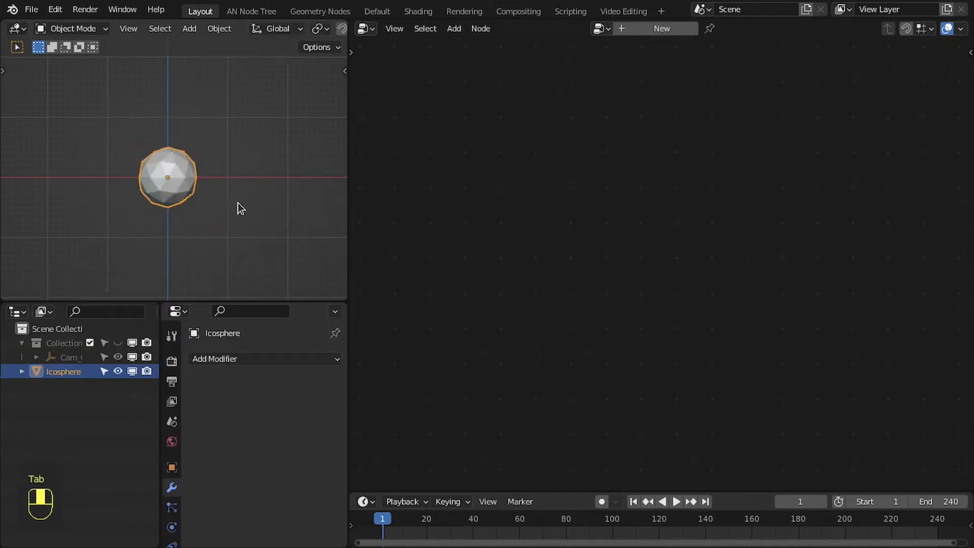
Split the node editor into two stacked areas, switch the lower one to Animation Nodes, and create a new node tree there
left_click_drag(348, 18, 387, 240)
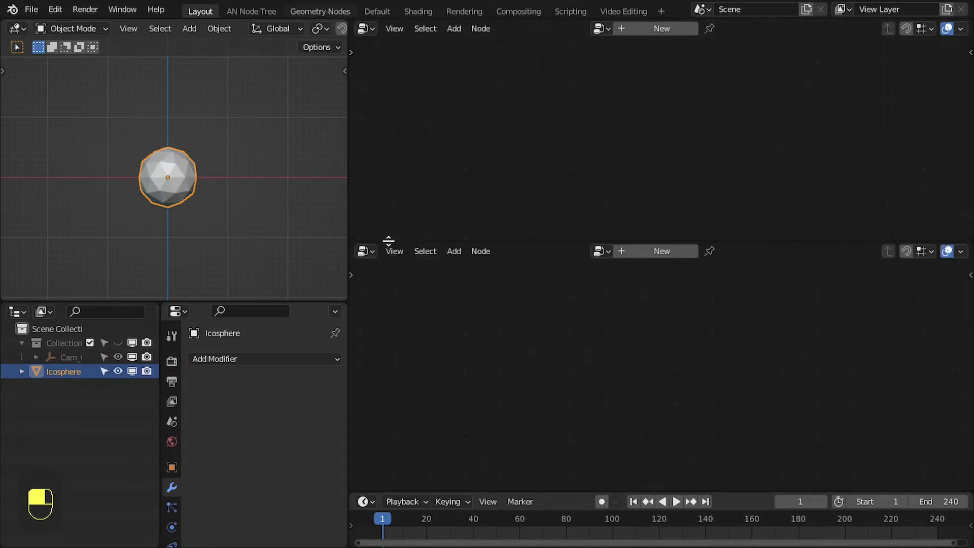
left_click(364, 254)
left_click(396, 420)
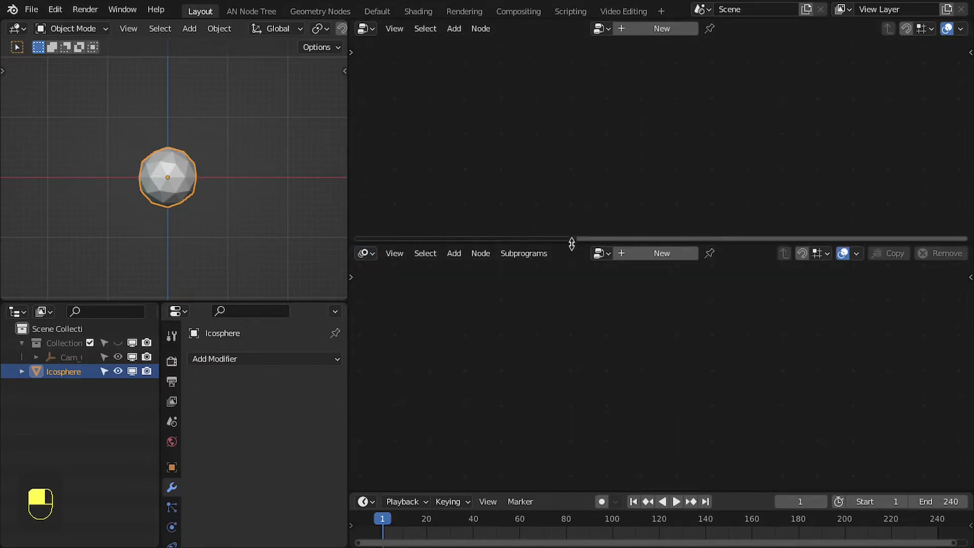
left_click_drag(571, 242, 572, 186)
left_click(637, 199)
Add an Object Input node to the Animation Nodes tree
key("shift+a")
left_click(629, 244)
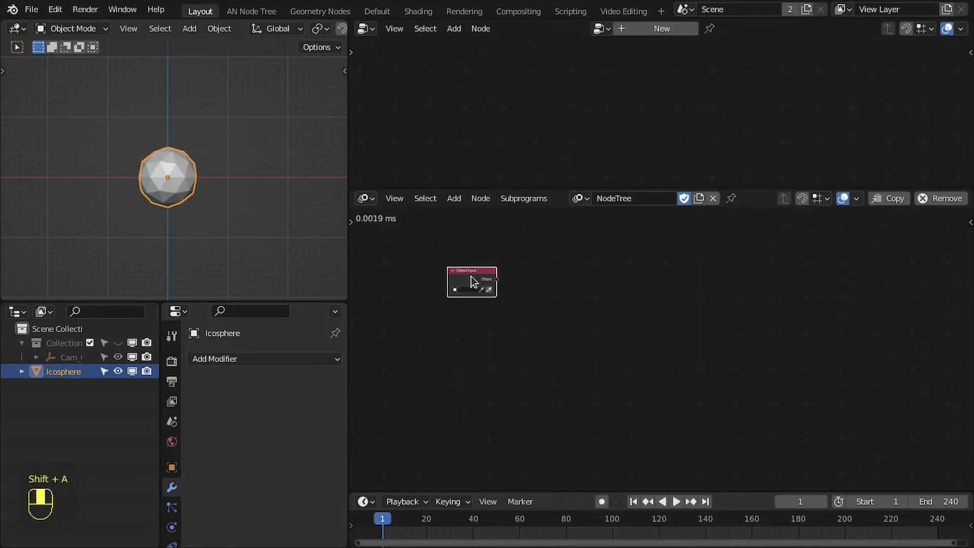
left_click(629, 300)
key("ctrl+space")
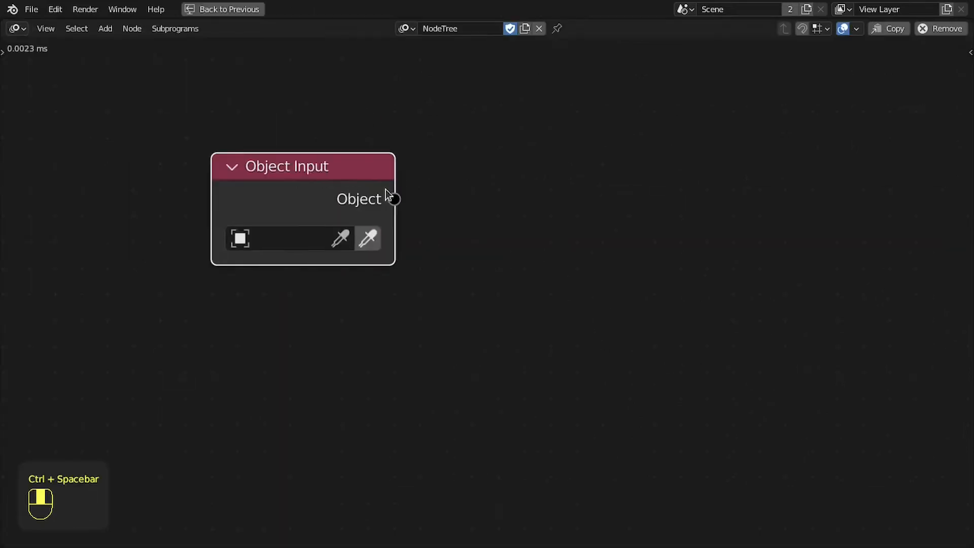
Add a Mesh Object Input node fed by the Object Input node, and use the Icosphere as the input object
key("shift+a")
left_click(482, 207)
left_click_drag(463, 305, 459, 304)
key("ctrl+space")
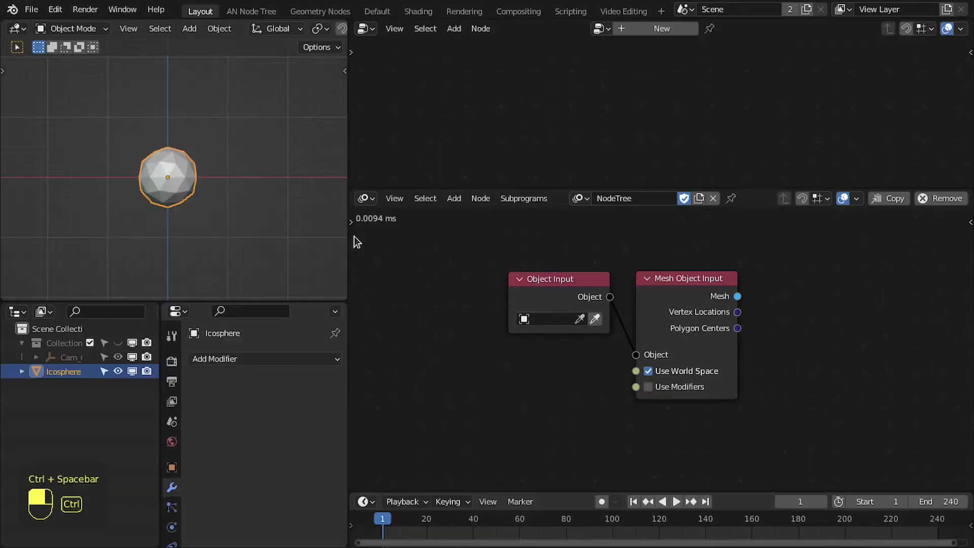
key("ctrl+space")
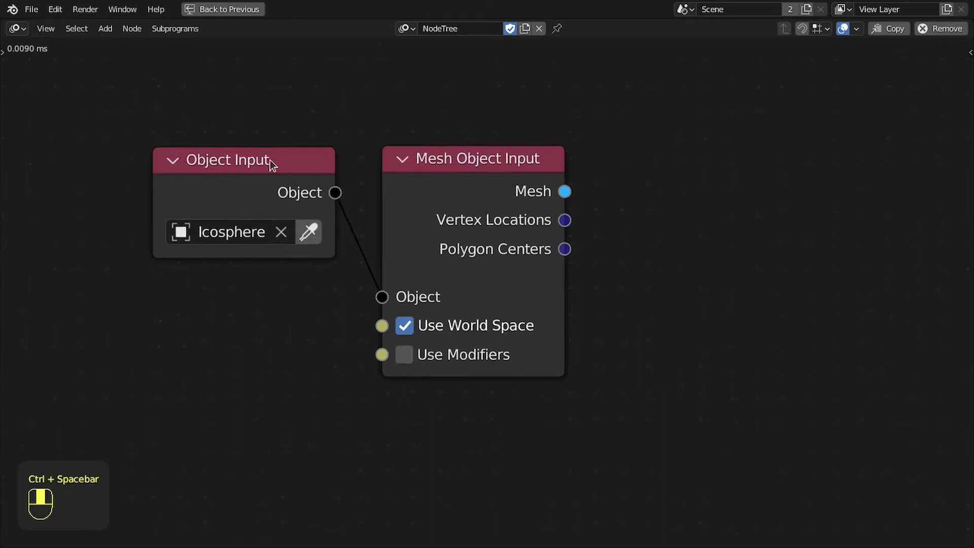
Add a Sound Falloff node beneath the Mesh Object Input node
key("shift+a")
mouse_move(502, 303)
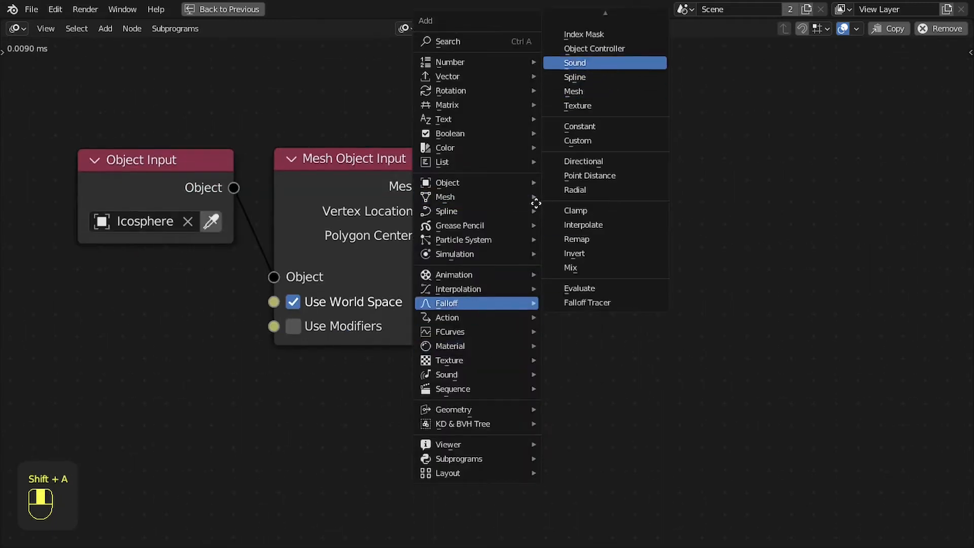
left_click(574, 62)
scroll(400, 365, "down", 1)
left_click(429, 321)
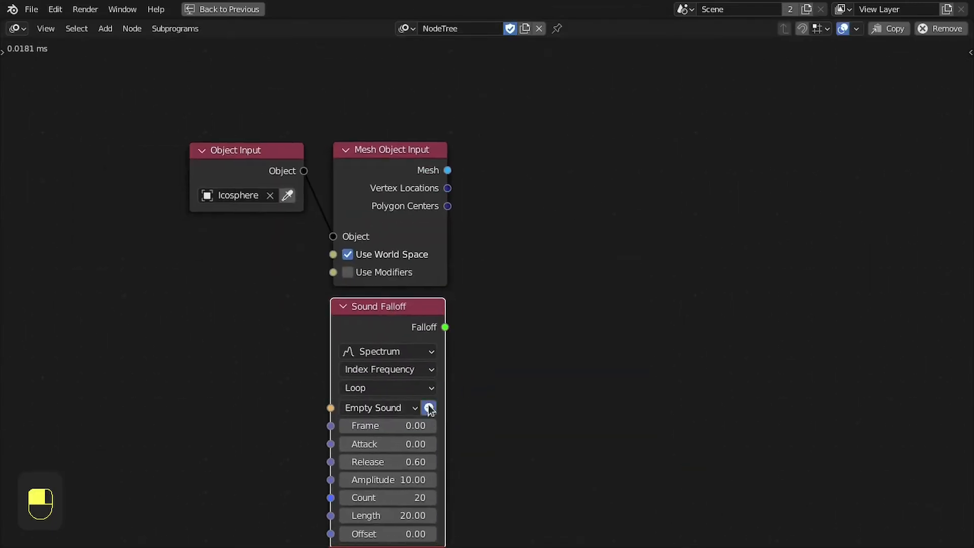
Load the 3898-ice-flow sound file from the audios folder into the Sound Falloff node
left_click(428, 408)
left_click(172, 355)
left_click(304, 124)
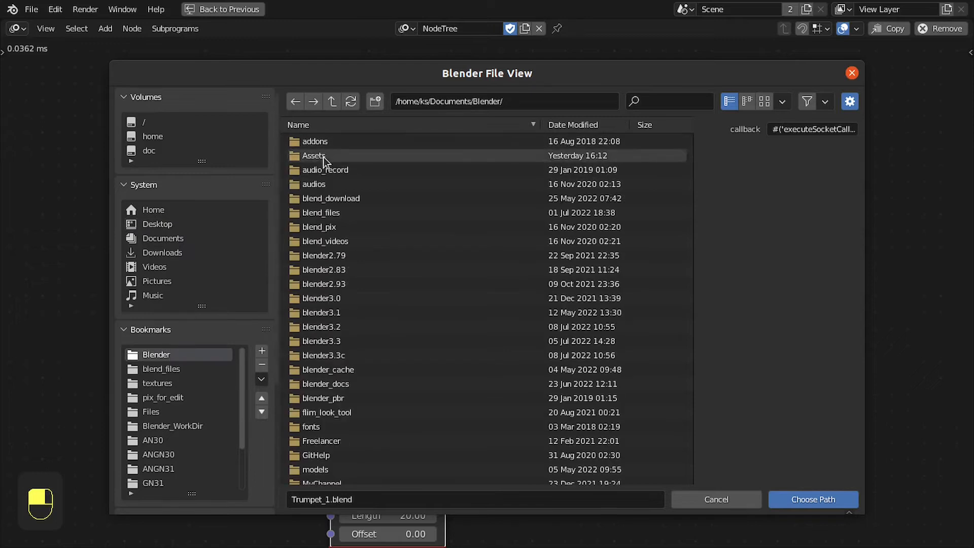
double_click(322, 184)
double_click(325, 184)
left_click(396, 156)
left_click(813, 499)
Add a Time Info node and link its Frame output to the Sound Falloff's Frame input
key("shift+a")
mouse_move(236, 313)
left_click(371, 102)
left_click(214, 264)
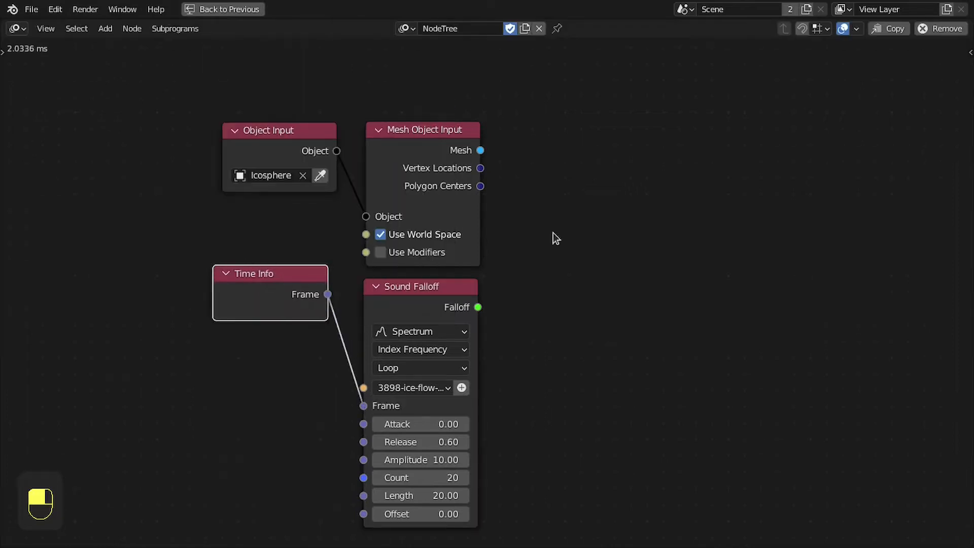
Add an Evaluate Falloff node in Location list mode, fed by the Sound Falloff and the mesh's Vertex Locations
key("shift+a")
mouse_move(382, 298)
left_click(516, 300)
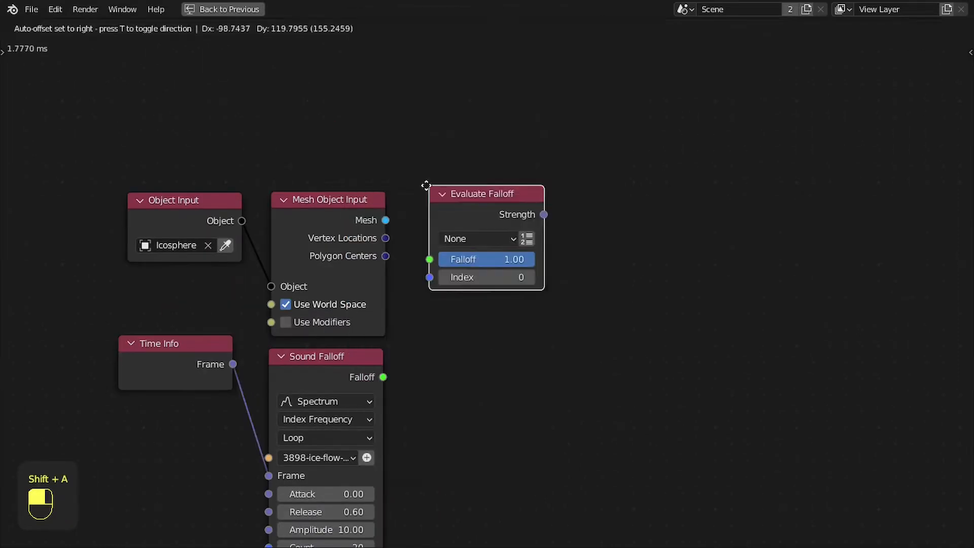
left_click(402, 194)
left_click_drag(396, 262, 399, 262)
left_click(484, 247)
left_click(485, 282)
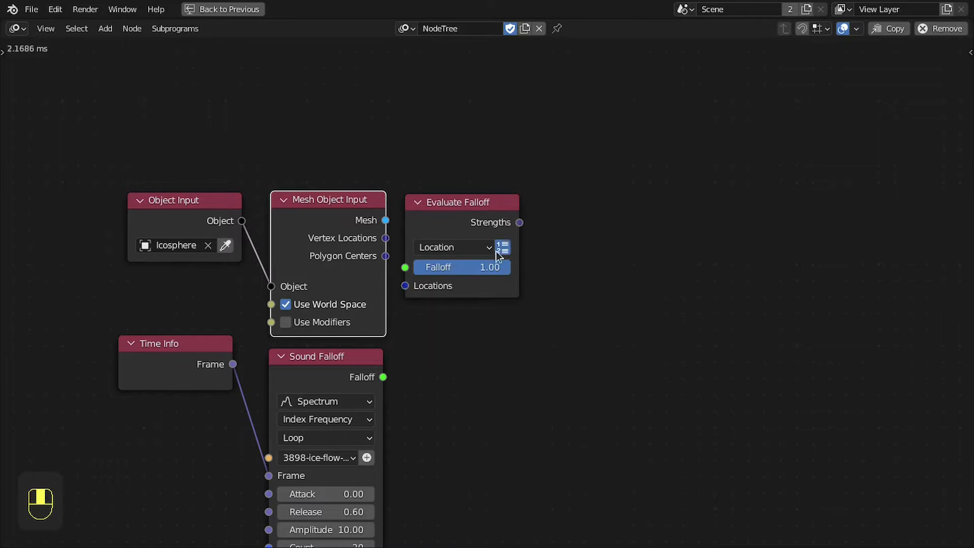
Add a Set Custom Attribute node beside Evaluate Falloff and link the Object and Strengths outputs into it
key("shift+a")
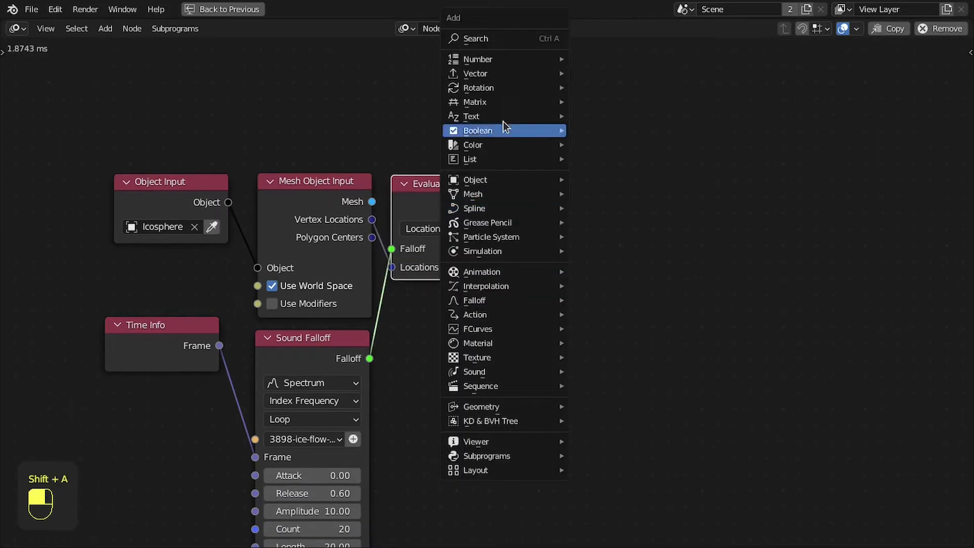
left_click(477, 38)
type("set cu")
left_click(524, 69)
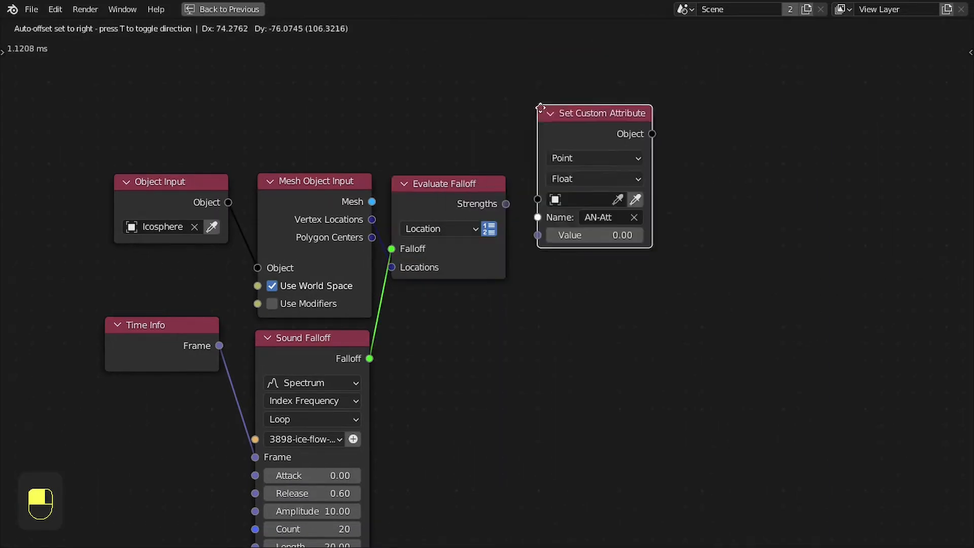
left_click(544, 127)
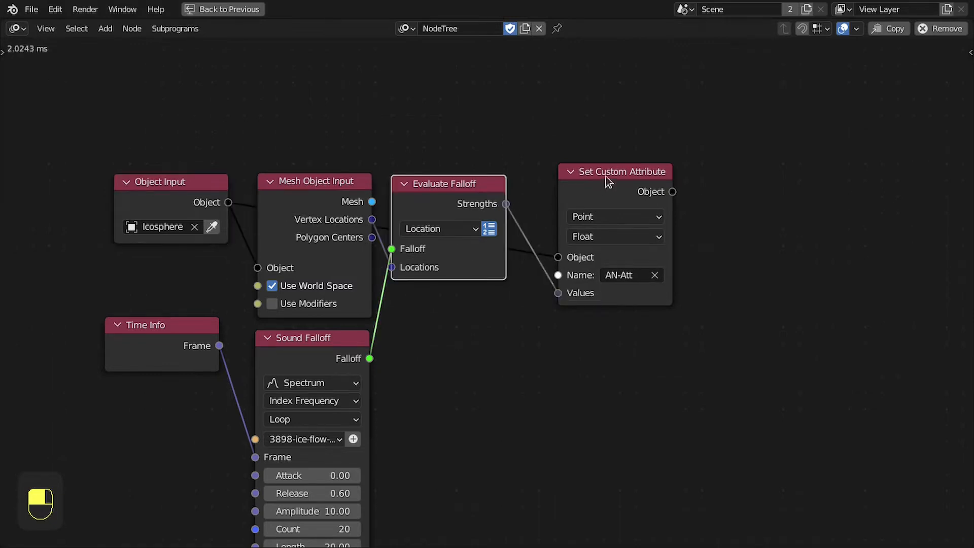
left_click_drag(607, 181, 571, 190)
Check the Evaluate Falloff strengths in a temporary Viewer node, and delete that Viewer
key("ctrl+w")
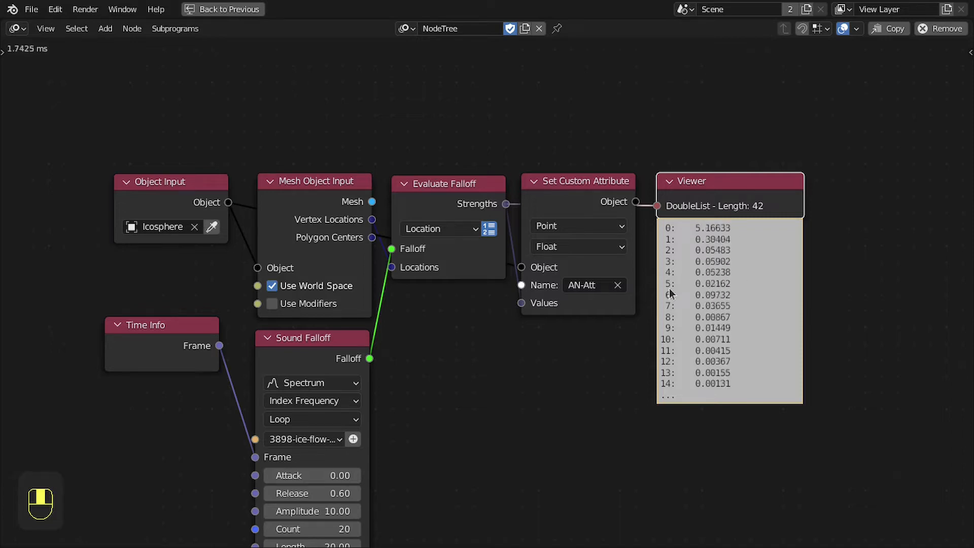
left_click_drag(733, 205, 585, 361)
key("x")
scroll(594, 285, "down", 1)
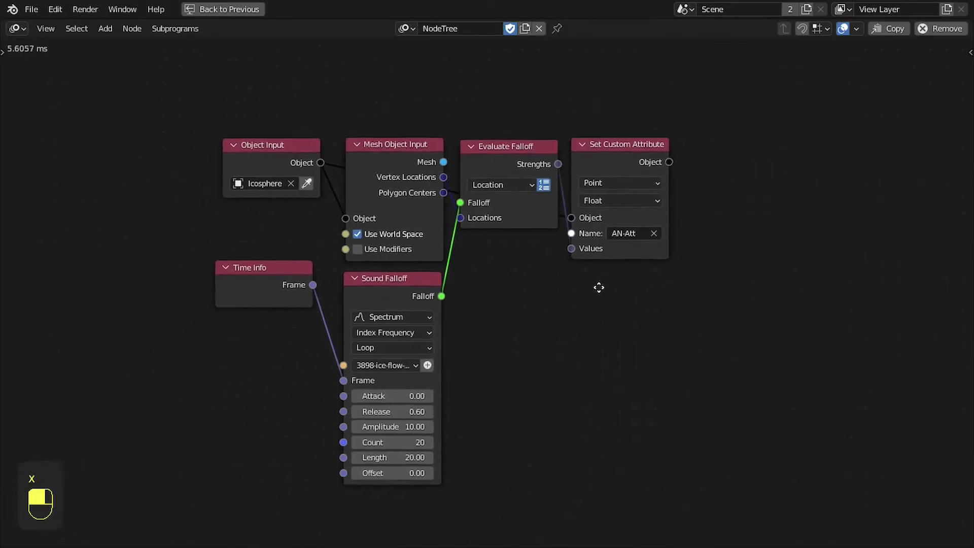
Enlarge the geometry node editor over the Animation Nodes area and create a new Geometry Nodes tree for the icosphere
key("ctrl+space")
left_click_drag(406, 191, 408, 480)
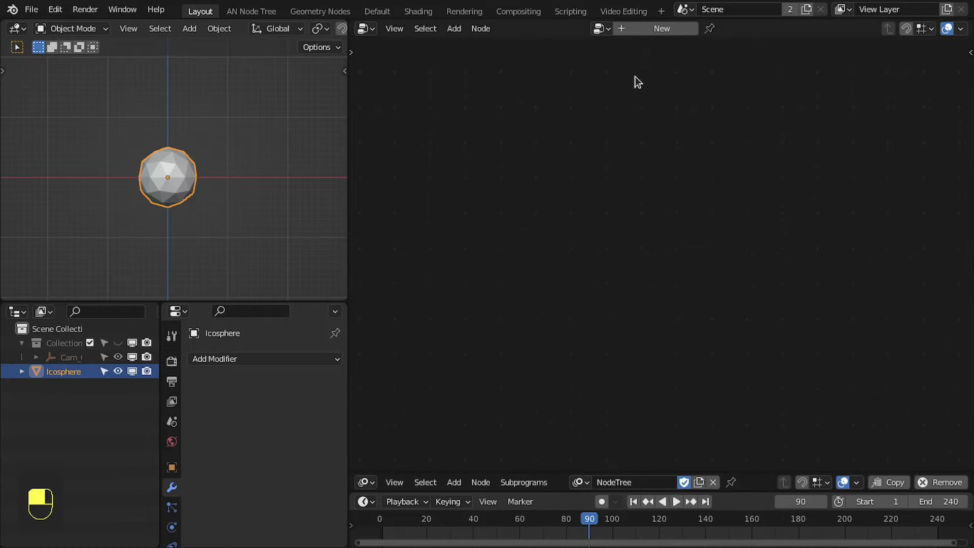
left_click(661, 29)
key("Home")
key("ctrl+space")
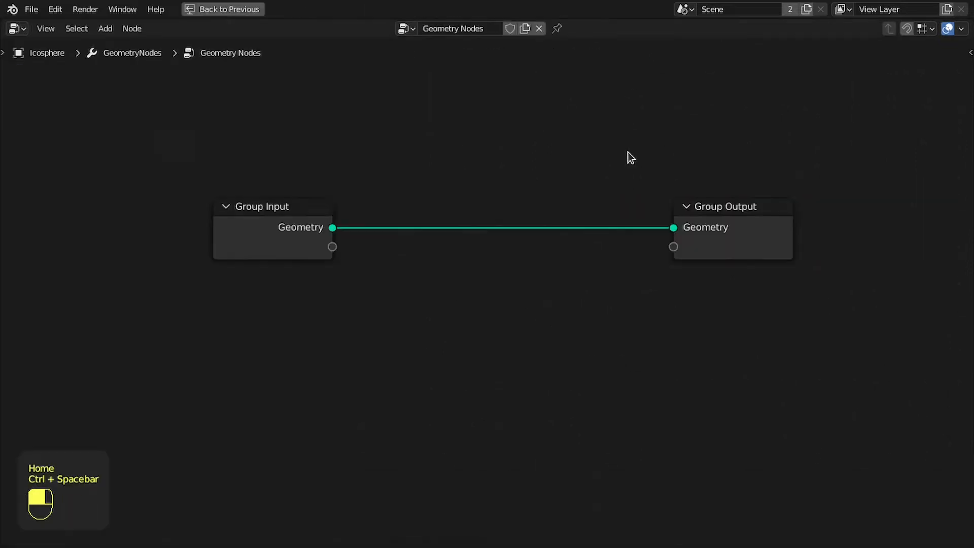
Add a float group input named Audio Info to the Geometry Nodes tree
key("n")
left_click(964, 117)
left_click(941, 69)
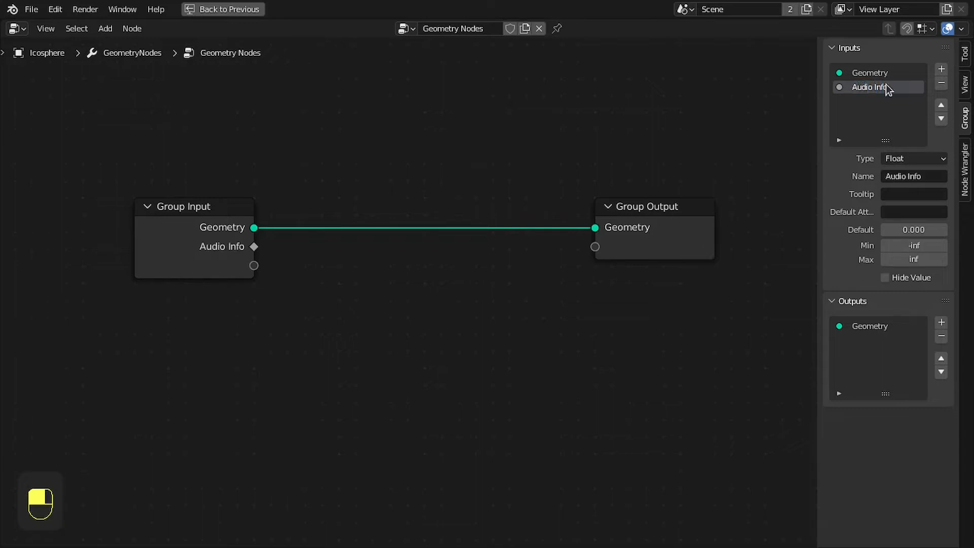
Assign the AN-Att attribute to the modifier's Audio Info input
key("ctrl+space")
left_click(260, 421)
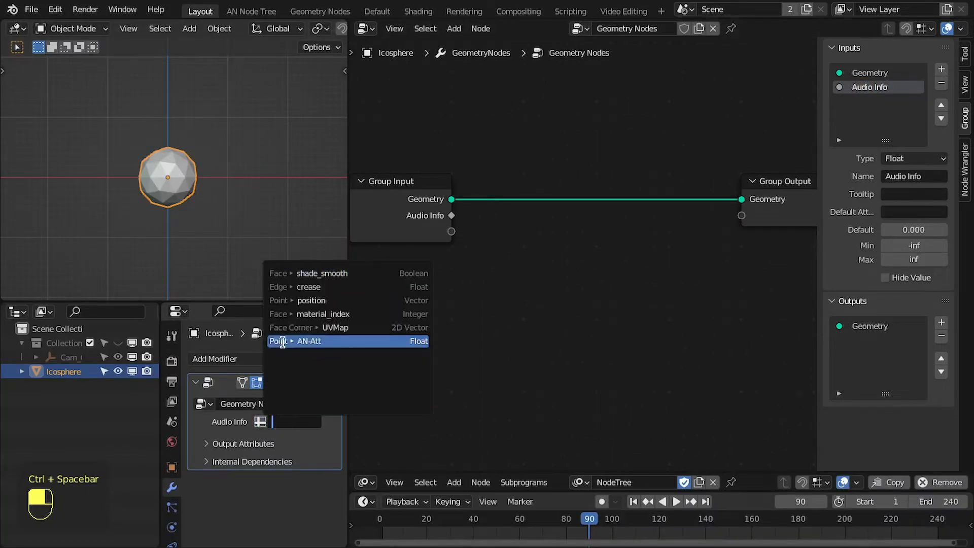
left_click(295, 341)
key("n")
Cut the geometry link between the Group Input and Group Output nodes
scroll(617, 234, "up", 3)
middle_click_drag(615, 231, 637, 154)
right_click_drag(759, 69, 644, 163, "ctrl")
Add a Curve Line node below the Group Input and connect its curve to the Group Output
middle_click_drag(507, 228, 544, 199)
key("shift+a")
left_click(517, 202)
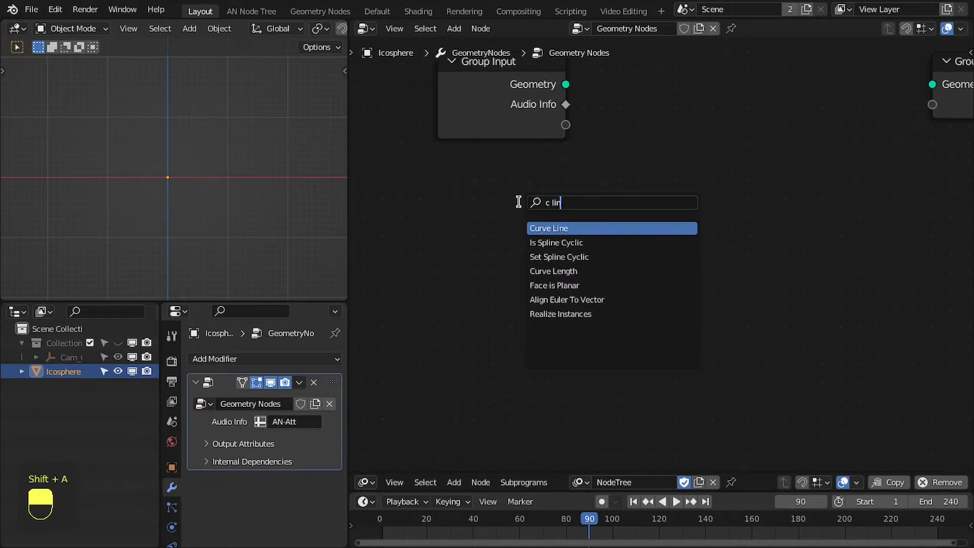
type("c lin")
key("Return")
left_click(595, 226)
left_click(511, 218, "ctrl+shift")
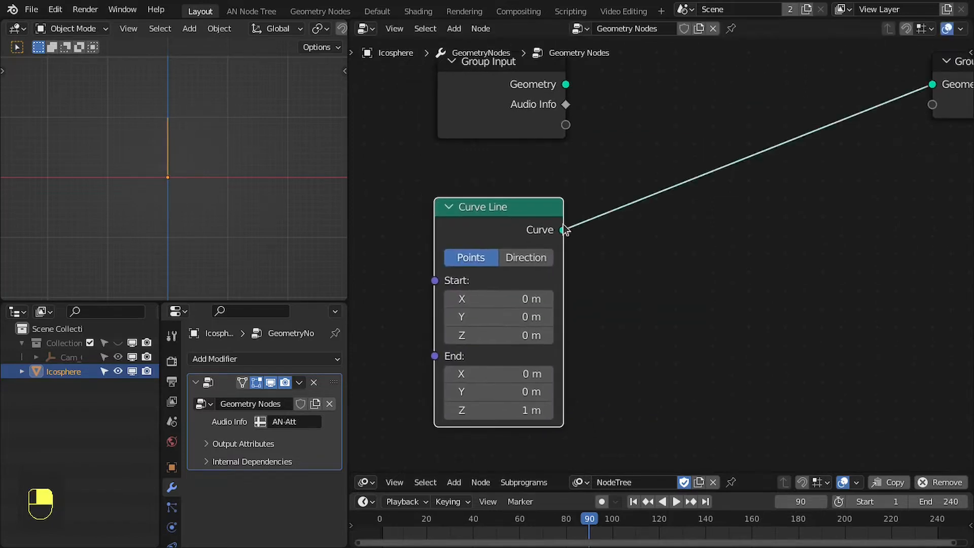
Add a Resample Curve node fed by the Curve Line node
key("shift+a")
left_click(634, 246)
type("res")
key("Return")
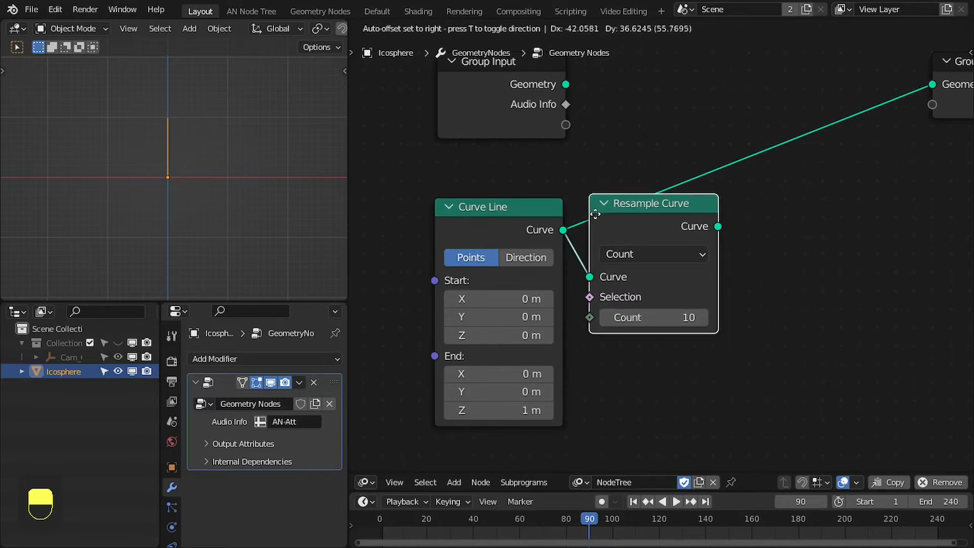
left_click(594, 213)
Switch Resample Curve to Length mode and set its length to 0.01 m
left_click(655, 254)
left_click(632, 313)
left_click(657, 318)
type("0.01")
key("Return")
key("Home")
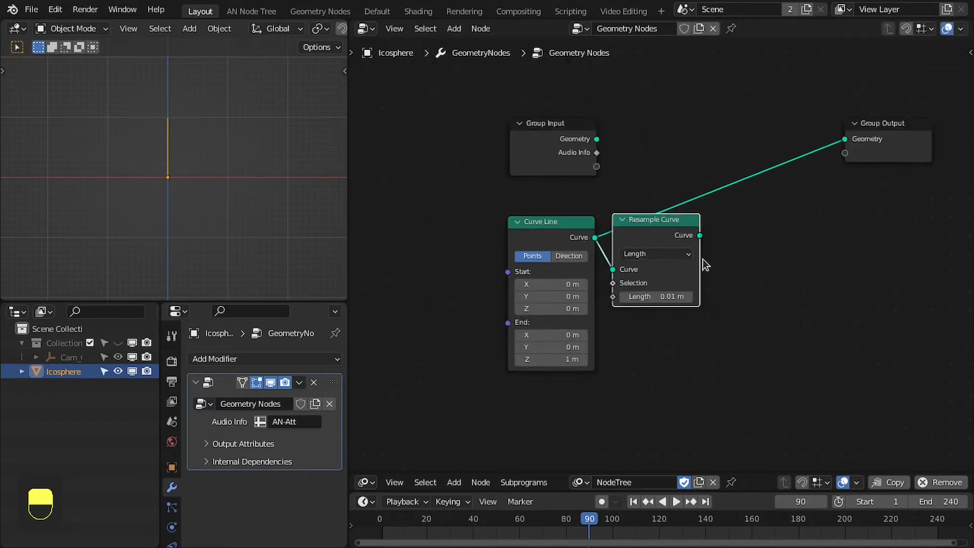
Add a Capture Attribute node fed by the Resample Curve output
key("shift+a")
type("cp")
key("BackSpace")
type("a")
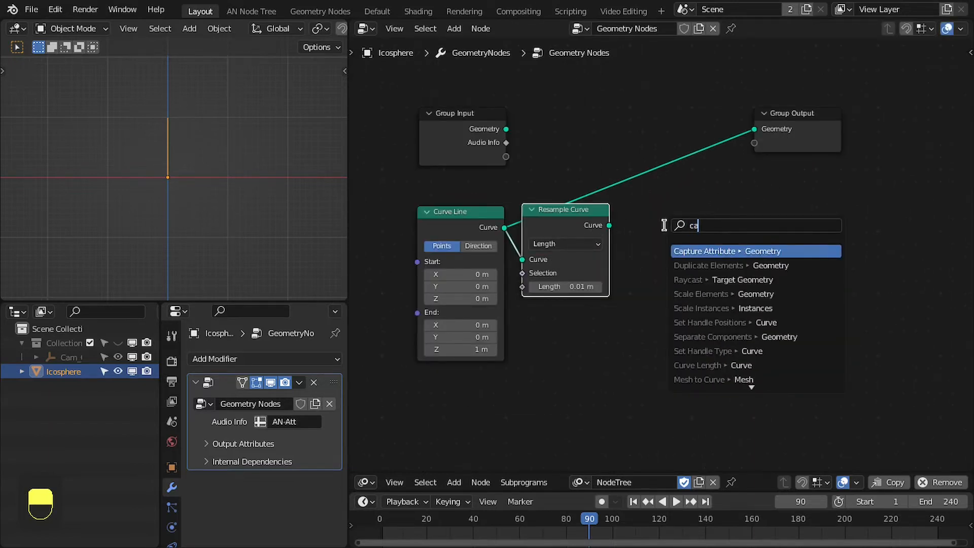
key("Return")
left_click(654, 256)
scroll(653, 257, "up", 1)
left_click(652, 258)
scroll(653, 260, "down", 3)
left_click(634, 306)
left_click_drag(620, 309, 571, 340)
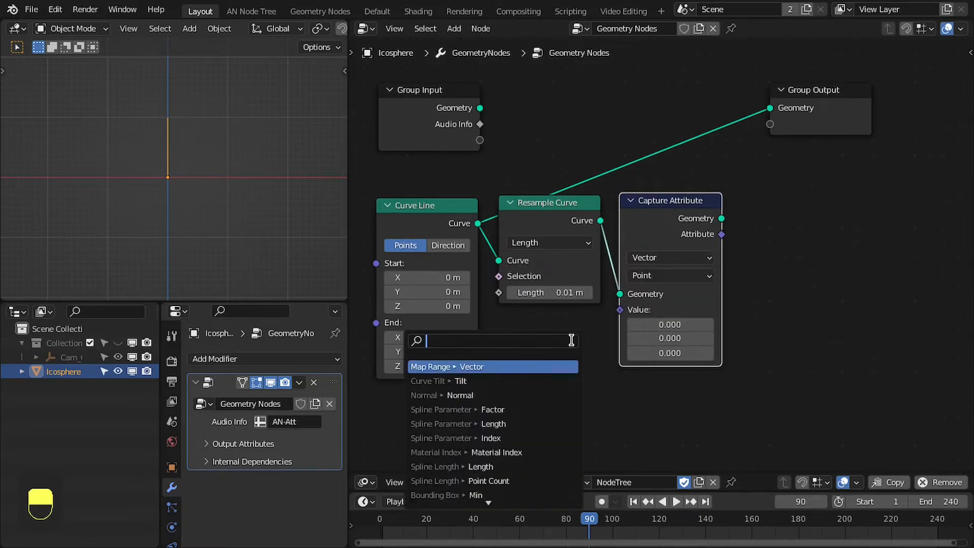
Set Capture Attribute's data type to Float and feed its Value from a new Spline Parameter node's Factor
left_click(662, 255)
left_click(645, 272)
left_click_drag(620, 309, 595, 330)
type("spl")
key("Return")
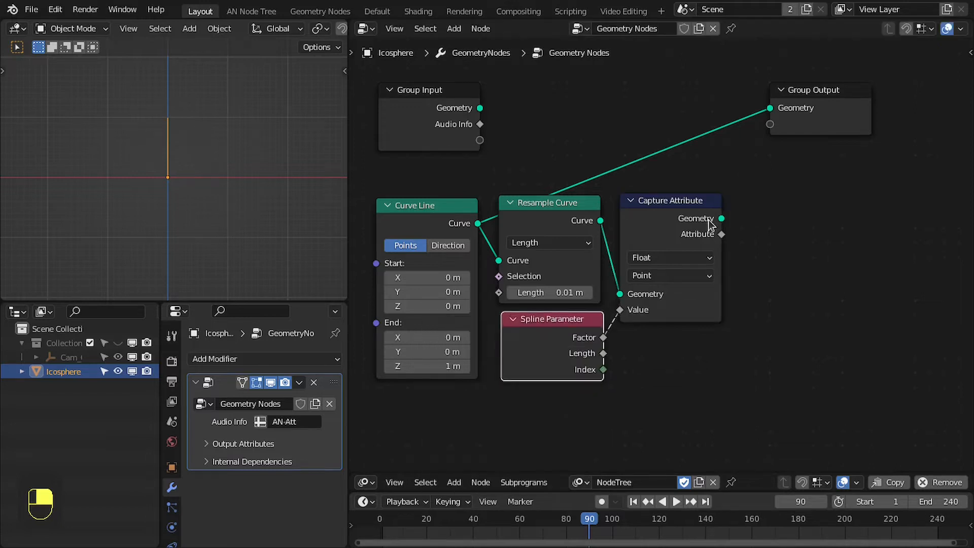
left_click_drag(709, 221, 776, 208)
type("set ti")
key("Return")
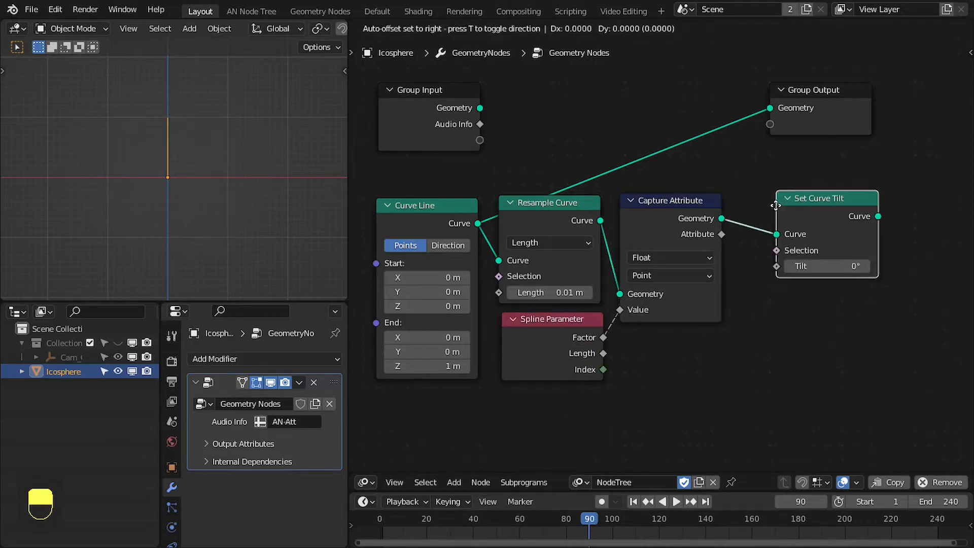
left_click(776, 205)
key("ctrl+z")
key("ctrl+z")
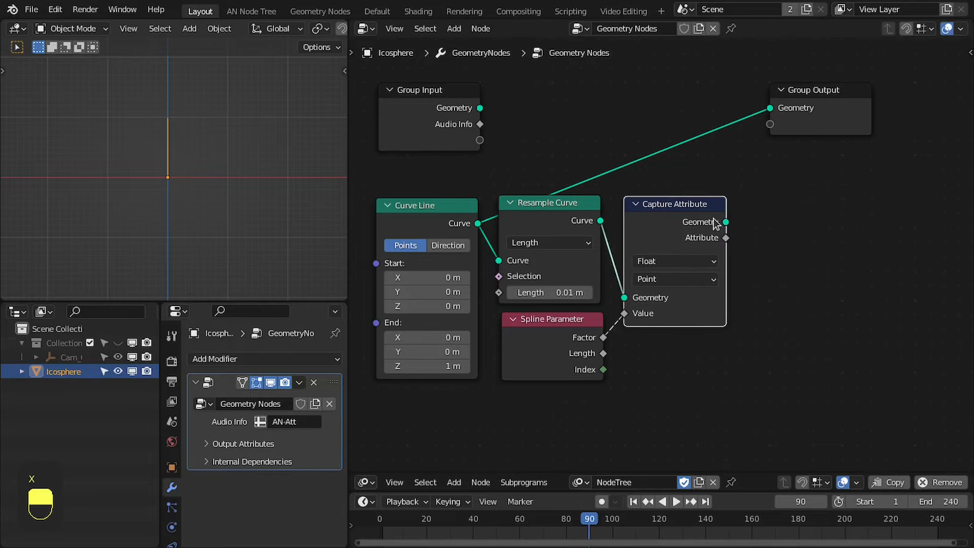
Add a Set Curve Radius node fed by the Capture Attribute geometry
left_click_drag(716, 223, 794, 206)
type("set ra")
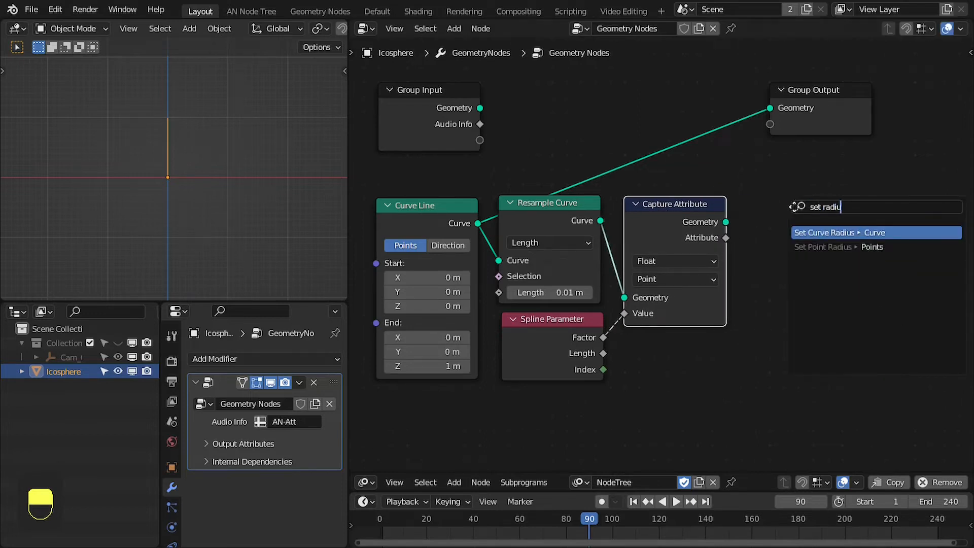
type("diu")
key("Return")
left_click(740, 210)
Move the Group Output node farther to the right to make room for more nodes
middle_click_drag(739, 210, 626, 195)
scroll(627, 195, "down", 2)
left_click(477, 188)
key("shift+e")
left_click_drag(679, 110, 827, 110)
Add a Curve to Mesh node fed by the Set Curve Radius output
left_click_drag(719, 202, 812, 199)
type("c to me")
key("Return")
left_click(742, 199)
Add a Curve Circle node as the Curve to Mesh profile and set its radius to 0.125 m
left_click_drag(742, 236, 676, 297)
type("ci")
key("Down")
key("Return")
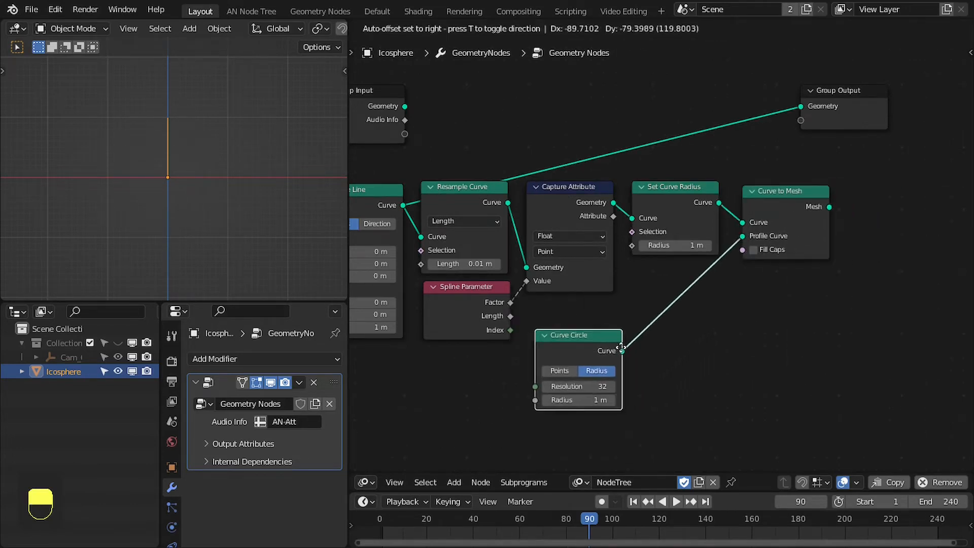
left_click(615, 357)
left_click(592, 405)
type("0.125")
key("Return")
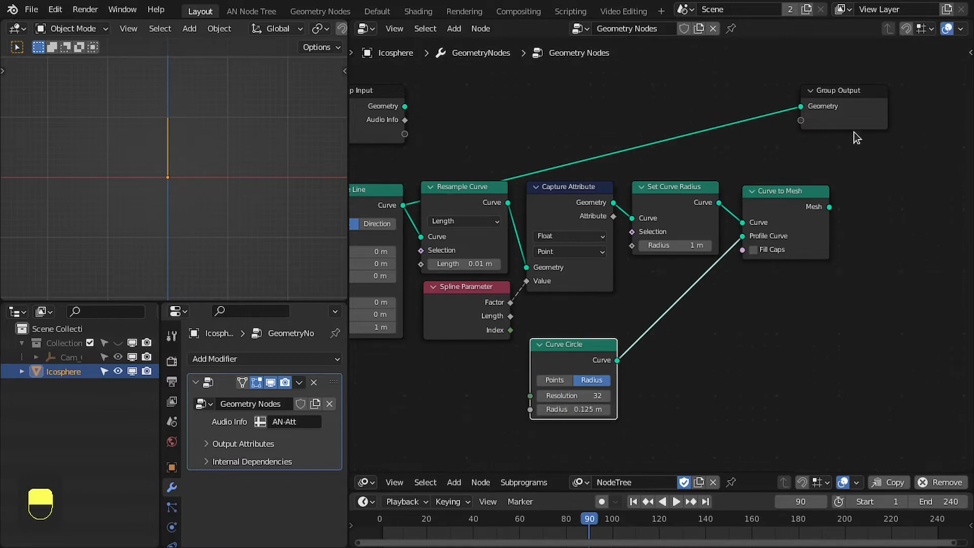
Send the Curve to Mesh result to the Group Output and drive the Set Curve Radius value with the captured attribute
left_click(801, 209, "alt+shift")
middle_click_drag(694, 199, 726, 197)
left_click_drag(813, 187, 815, 186)
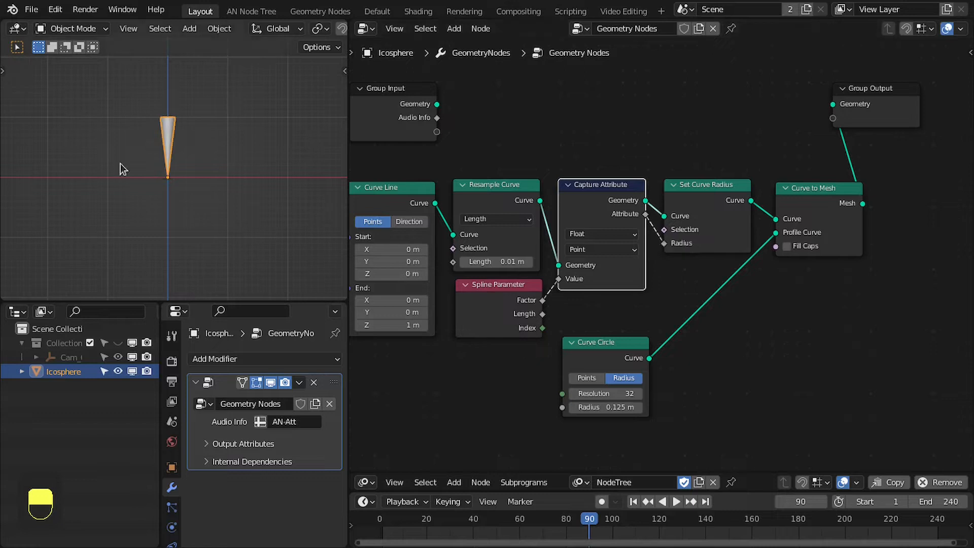
left_click_drag(596, 114, 598, 111)
type("val")
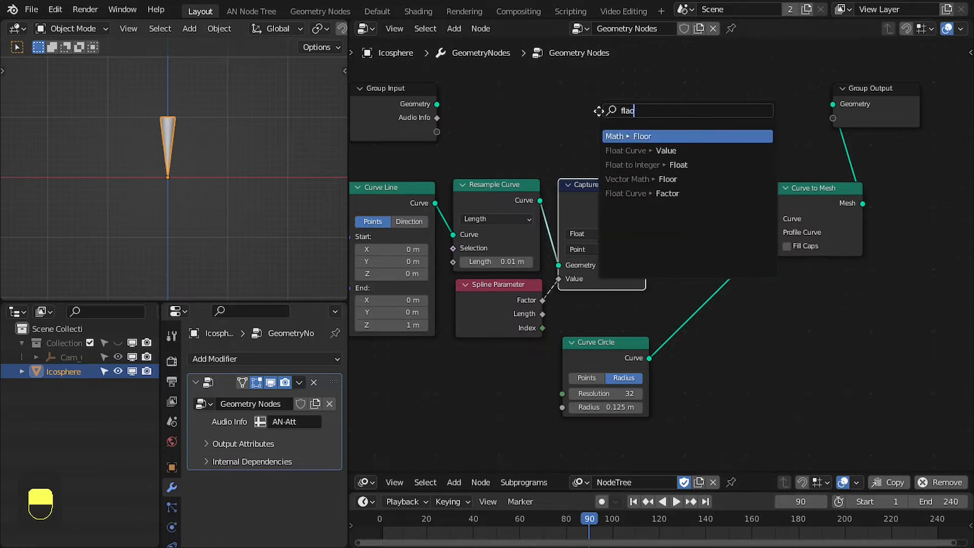
key("Return")
key("x")
Route the captured attribute through a new Float Curve node into the radius of Set Curve Radius
left_click_drag(645, 212, 577, 104)
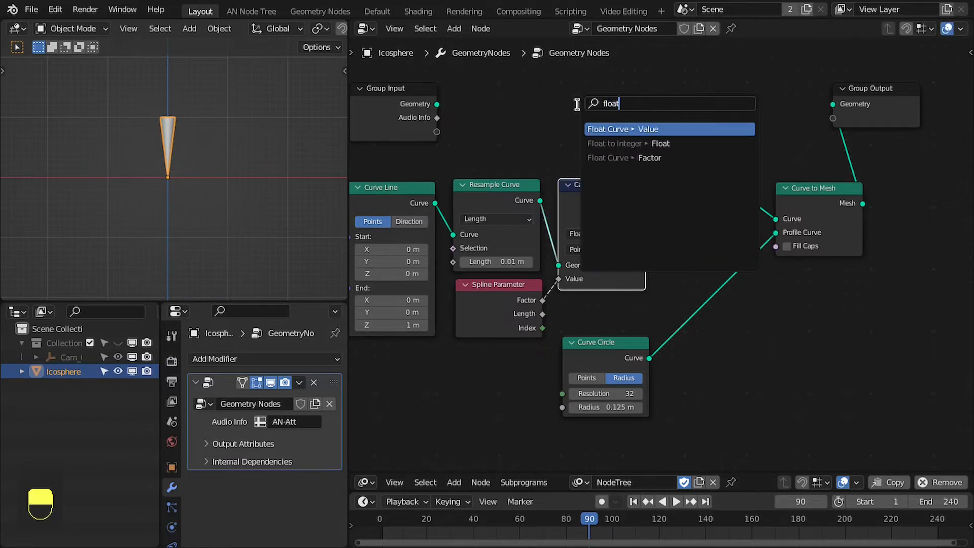
key("Return")
left_click(562, 68)
left_click_drag(711, 74, 716, 205)
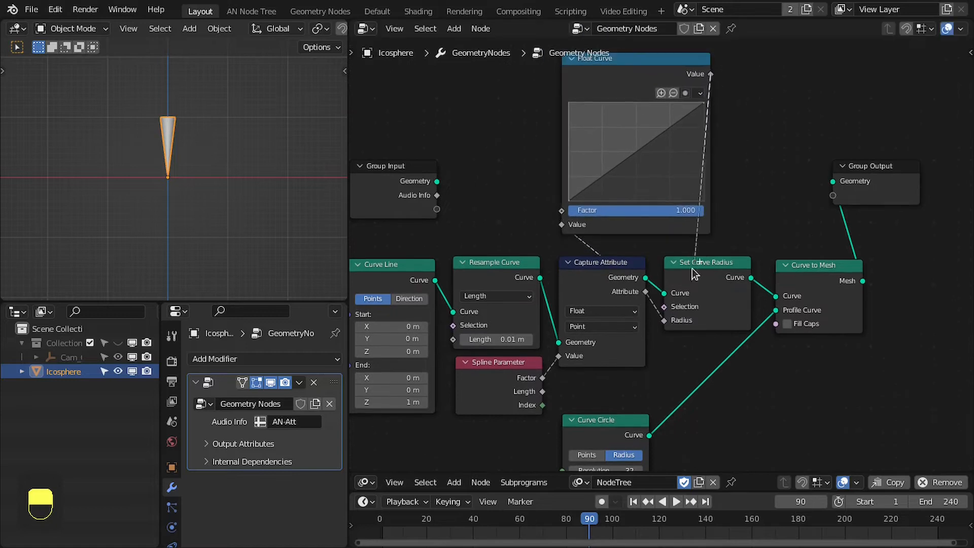
Bend the Float Curve with a point at about 0.845, 0.2625 to give the curve mesh a flared horn shape
left_click_drag(652, 140, 677, 176)
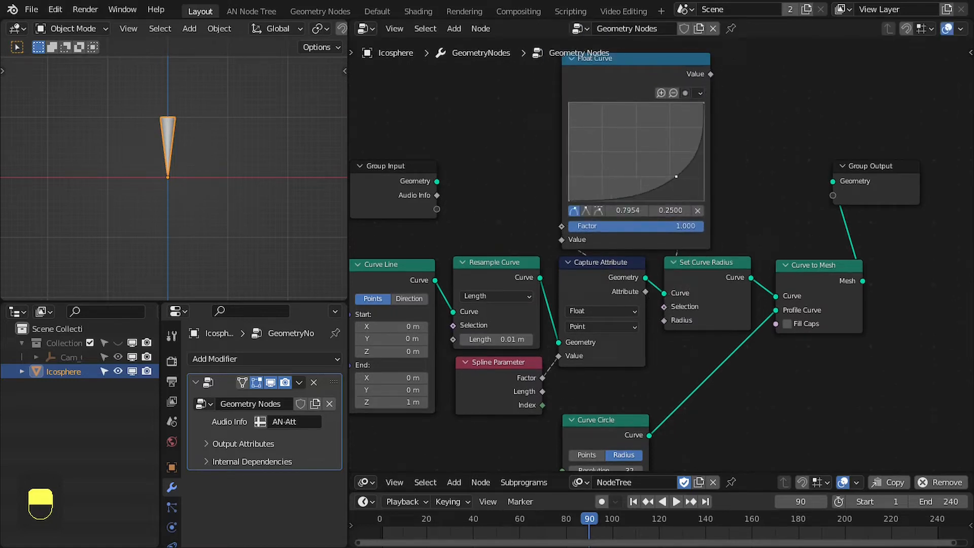
scroll(181, 165, "up", 4)
middle_click_drag(175, 96, 173, 174, "shift")
middle_click_drag(186, 112, 67, 276)
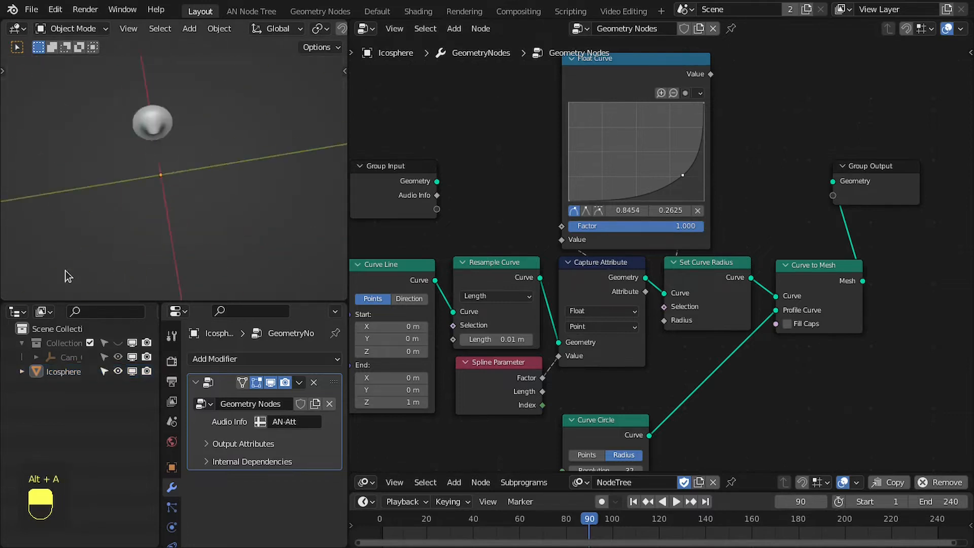
middle_click_drag(127, 132, 223, 134)
Duplicate the Capture Attribute node between Curve Circle and Curve to Mesh, capturing the Spline Parameter factor
middle_click_drag(681, 351, 657, 278)
mouse_move(582, 350)
left_mouse_down()
mouse_move(689, 340)
mouse_move(576, 361)
left_mouse_up()
key("shift+d")
left_click(693, 308)
left_click_drag(655, 384, 668, 392)
left_click_drag(710, 306, 683, 290)
Move the Group Output node farther away from Curve to Mesh to free space for more nodes
middle_click_drag(841, 221, 632, 216)
scroll(631, 217, "up", 1)
left_click_drag(631, 216, 580, 209)
left_click_drag(727, 108, 905, 174)
left_click(391, 29)
left_click(416, 99)
left_click(395, 29)
left_click(407, 80)
scroll(571, 132, "down", 3)
middle_click_drag(574, 134, 700, 156)
left_click_drag(710, 212, 710, 216)
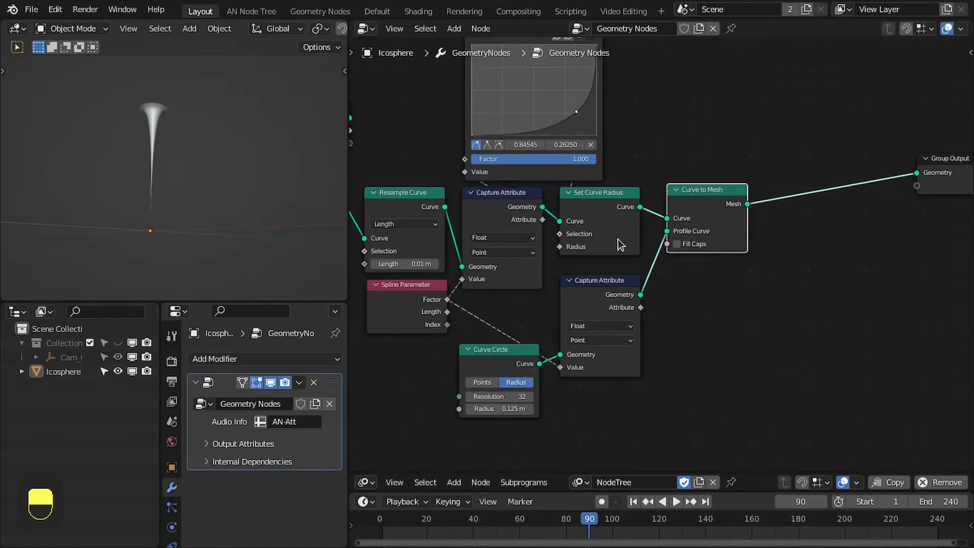
Add a Combine XYZ node that takes the two captured attributes as its X and Y
left_click_drag(581, 243, 807, 335)
type("xyz")
key("Return")
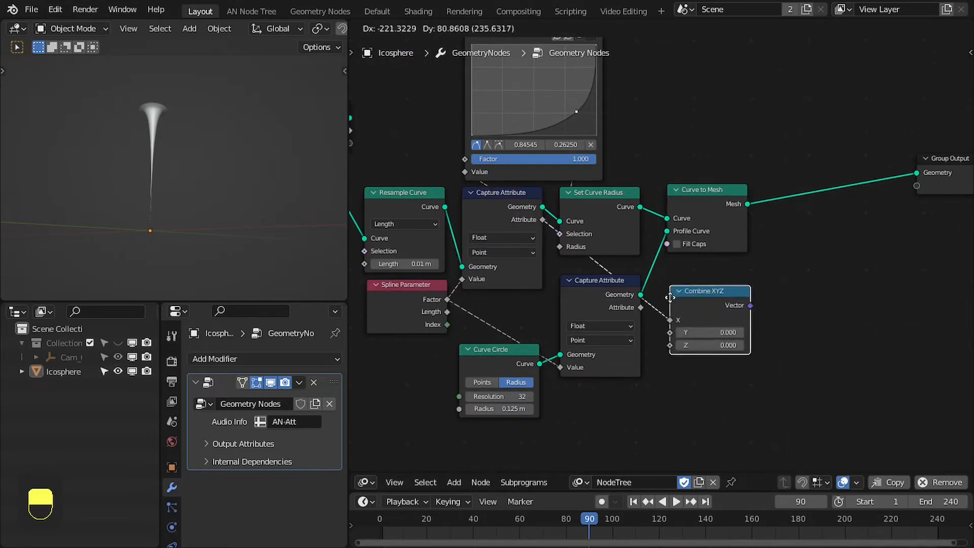
left_click(643, 314)
Insert a Store Named Attribute node between Curve to Mesh and the Group Output
left_click_drag(747, 203, 801, 231)
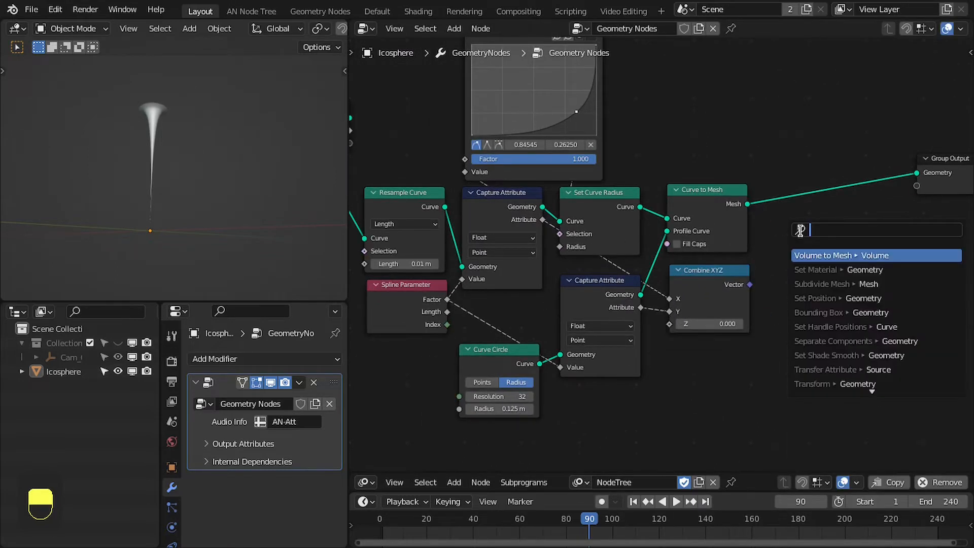
type("stro")
key("Down")
key("Down")
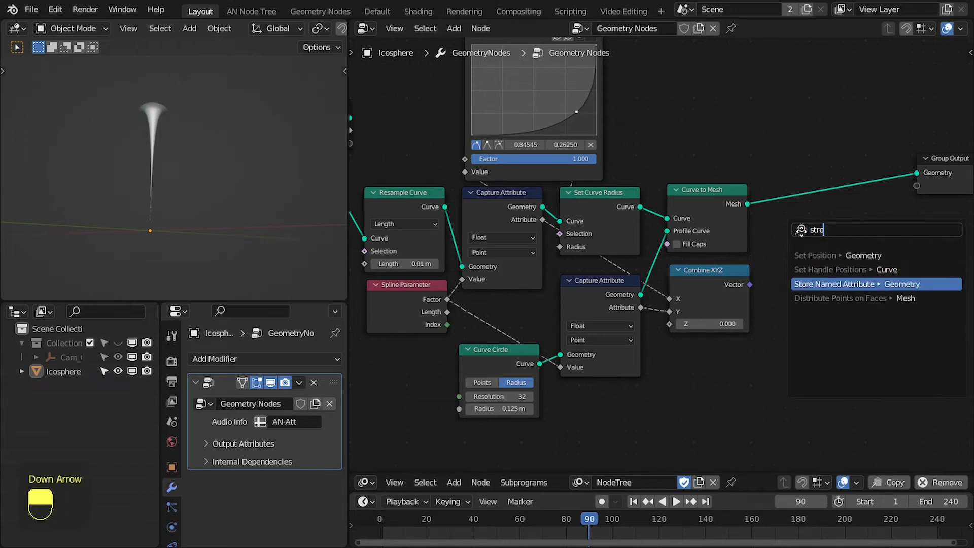
key("Return")
left_click(802, 229)
Set the stored attribute's data type to Vector, feed it the Combine XYZ vector and name it UV
scroll(802, 229, "up", 1)
left_click(803, 224)
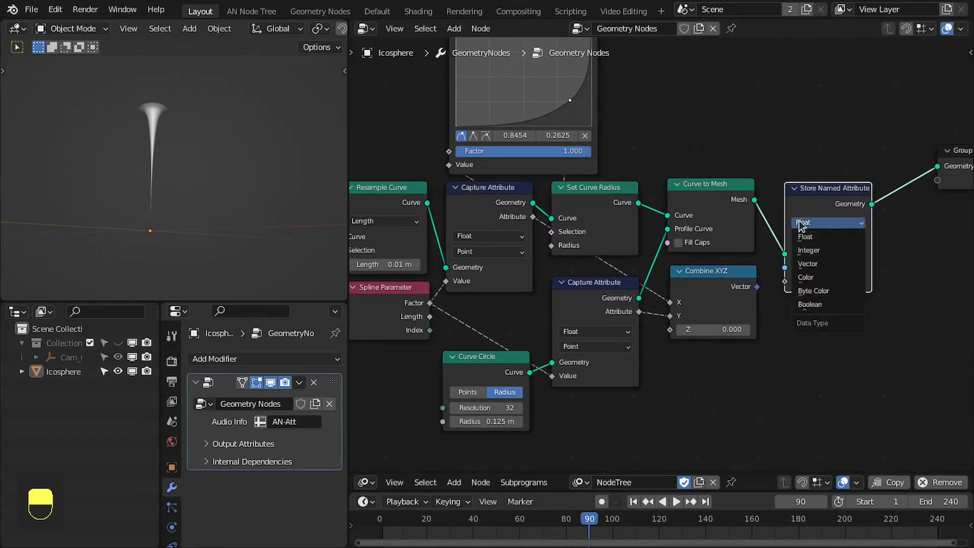
left_click(801, 264)
left_click_drag(760, 287, 758, 287)
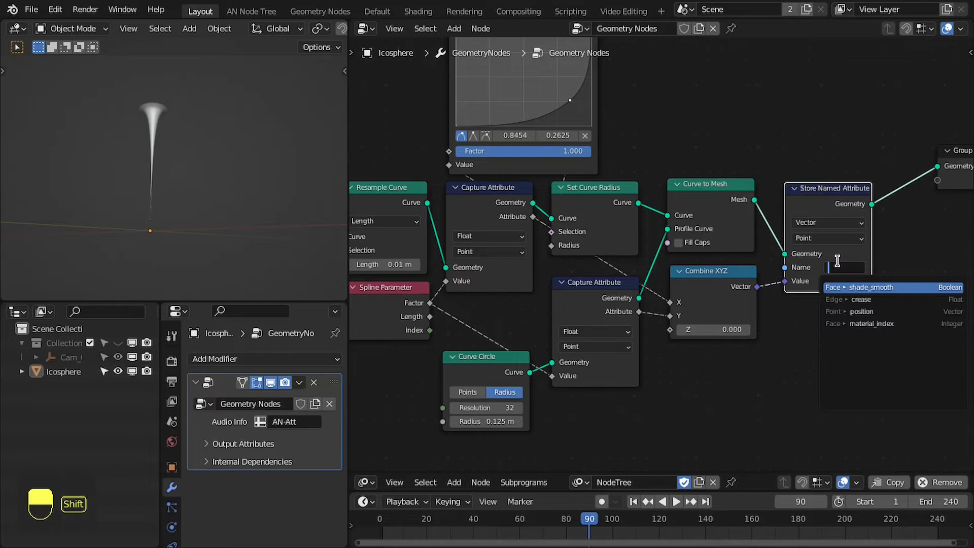
scroll(827, 249, "down", 1)
Reposition the Group Input above the end of the node chain and move the Group Output farther out
key("g")
left_click(851, 196)
scroll(811, 195, "down", 4)
middle_click_drag(762, 194, 744, 237)
left_click_drag(412, 197, 749, 80)
middle_click_drag(835, 188, 602, 228)
left_click_drag(629, 269, 874, 226)
scroll(609, 107, "up", 3)
middle_click_drag(564, 80, 615, 181)
Add an Instance on Points node that places the horn mesh on the input geometry's points and feeds the Group Output
left_click_drag(578, 173, 670, 176)
type("insta")
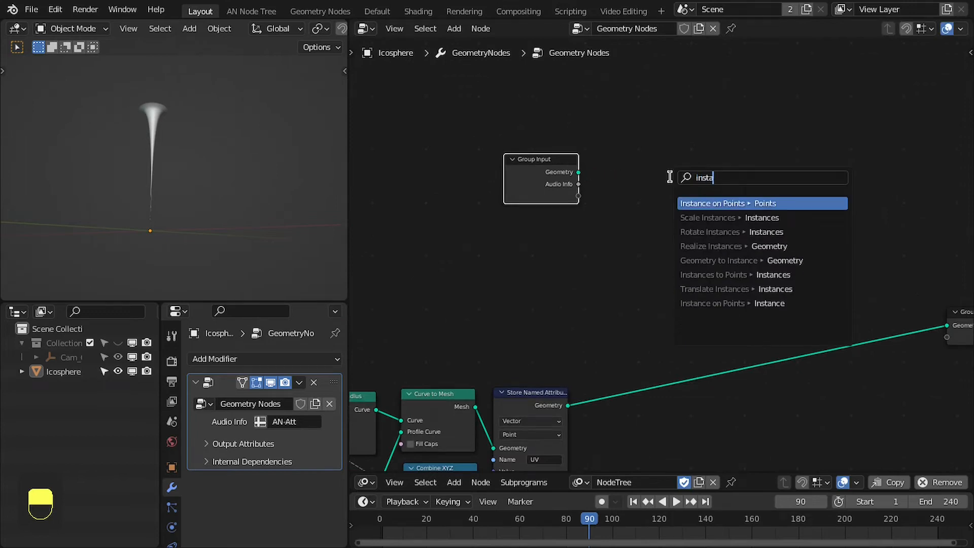
key("Return")
left_click_drag(568, 406, 618, 300)
left_click(696, 201, "ctrl+shift")
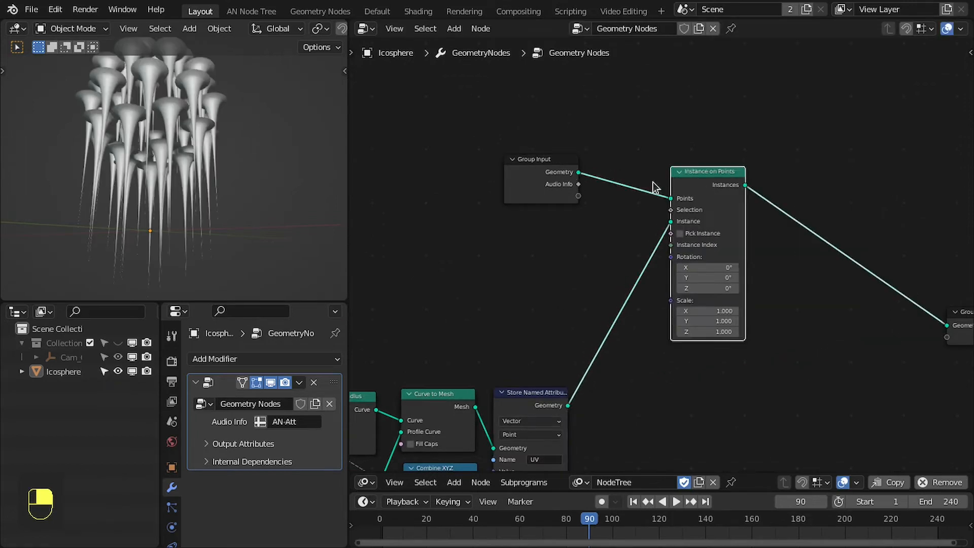
Move the Group Input back and add an Align Euler to Vector node, set to the Z axis, for the instance rotation
scroll(711, 212, "down", 4)
middle_click_drag(594, 200, 667, 199)
scroll(660, 195, "up", 3)
left_click_drag(633, 179, 540, 188)
scroll(761, 224, "up", 3)
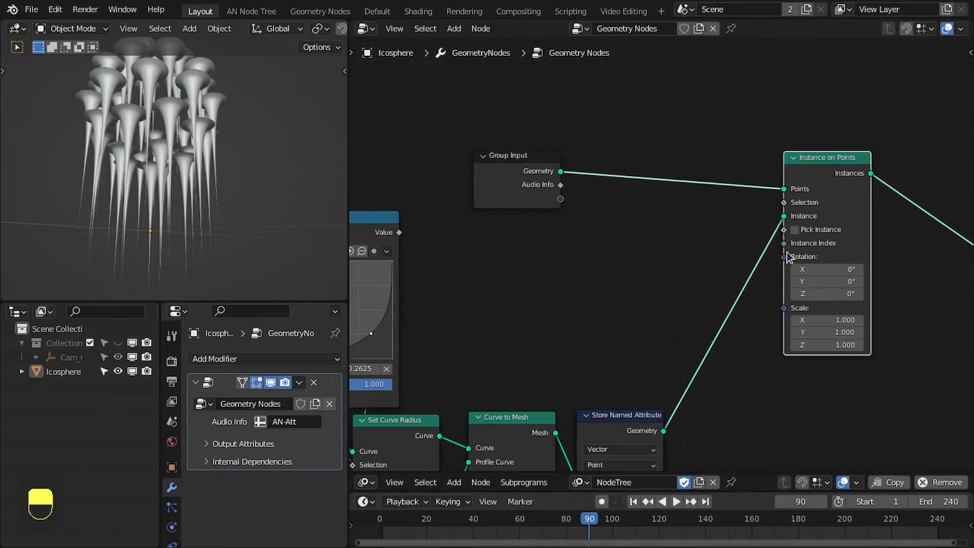
left_click_drag(785, 257, 558, 252)
type("align")
key("Return")
left_click(755, 267)
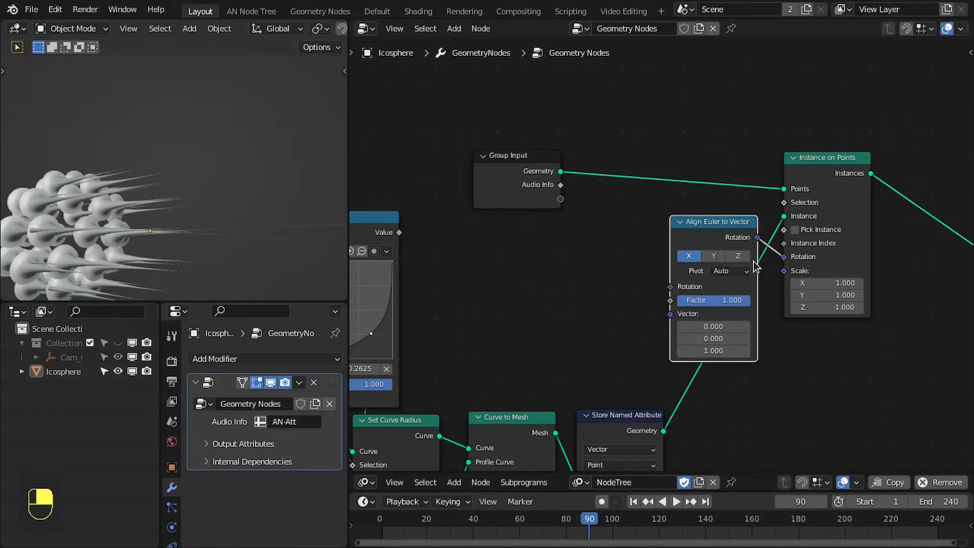
left_click(738, 255)
Add a Normal node feeding the vector of Align Euler to Vector so the horns point outward
left_click_drag(671, 314, 616, 287)
type("norm")
key("Return")
left_click(660, 228)
scroll(113, 208, "down", 6)
scroll(213, 235, "up", 4)
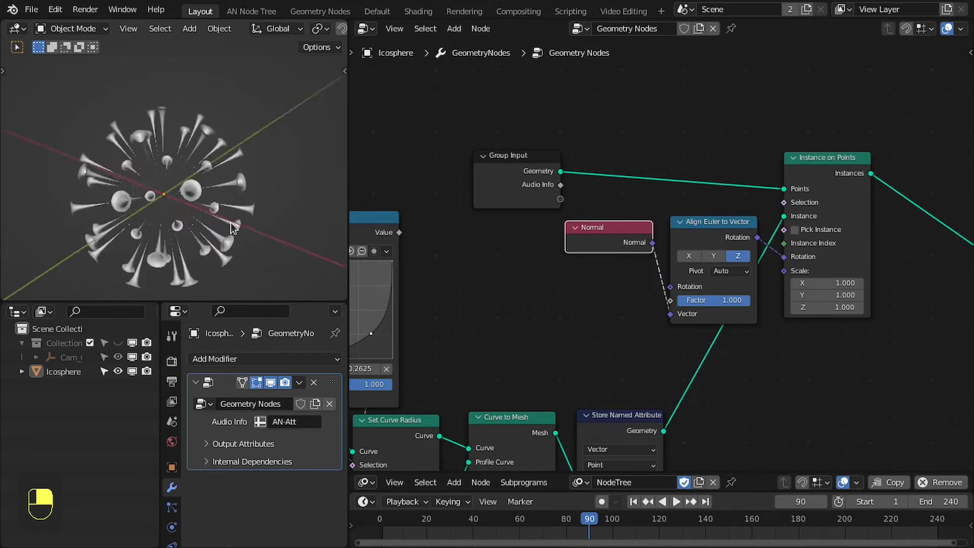
middle_click_drag(215, 234, 183, 204)
Move the Group Output node up so it lines up with the Instance on Points node
scroll(717, 181, "down", 2)
middle_click_drag(717, 181, 617, 163)
mouse_move(421, 158)
left_mouse_down()
mouse_move(416, 176)
mouse_move(412, 169)
left_mouse_up()
middle_click_drag(774, 156, 619, 151)
left_click_drag(838, 288, 871, 160)
middle_click_drag(736, 254, 868, 274)
scroll(659, 213, "up", 1)
Add a Boolean Random Value node with a probability of 0.75 as the Instance on Points selection
left_click_drag(690, 243, 616, 166)
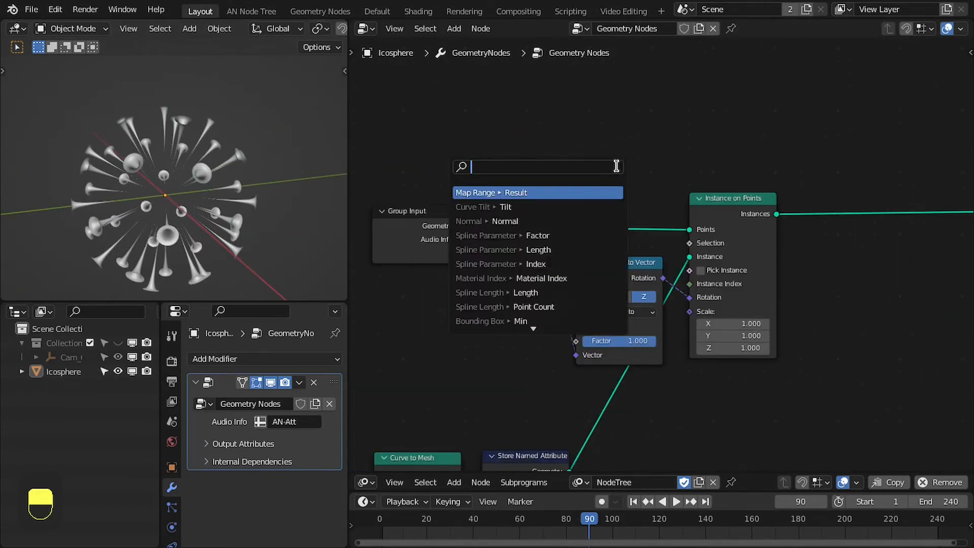
type("random")
key("Return")
left_click(619, 185)
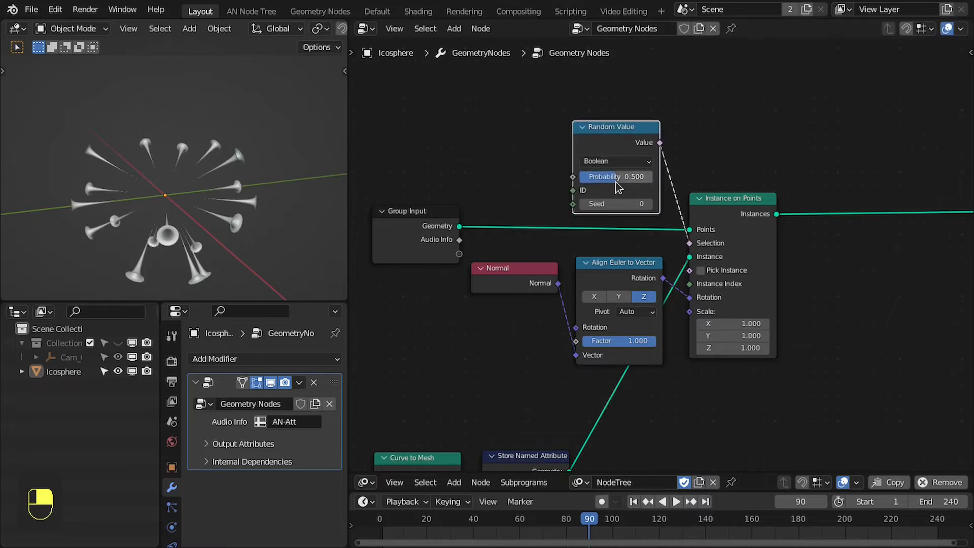
left_click_drag(639, 176, 626, 176)
left_click(639, 176)
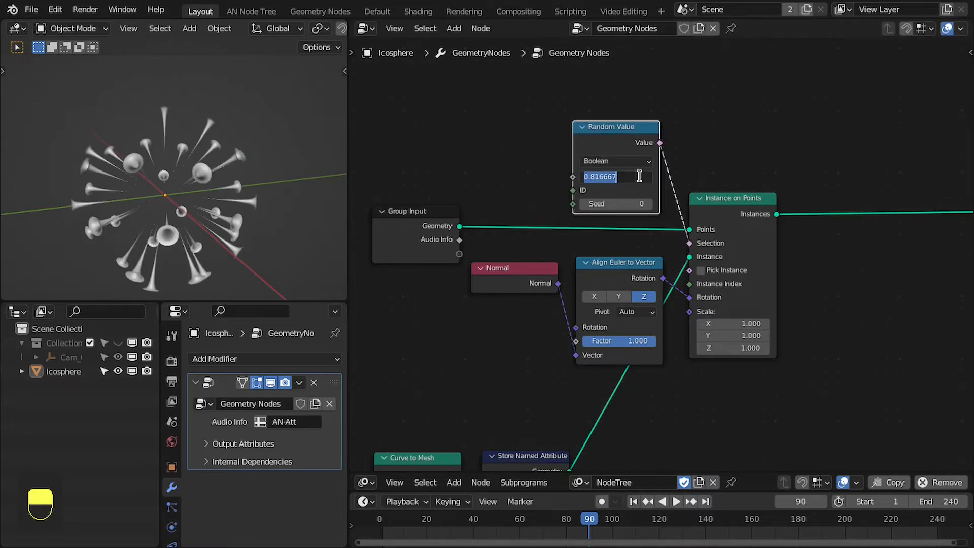
Spread the instancing nodes and the Group Input apart to make room for another node between them
scroll(629, 175, "down", 2)
middle_click_drag(628, 176, 739, 157)
left_click_drag(550, 199, 527, 200)
middle_click_drag(527, 200, 421, 208)
left_click_drag(392, 114, 706, 303)
left_click_drag(754, 204, 954, 202)
left_click_drag(630, 201, 437, 199)
Insert a Transform node between the Group Input geometry and Instance on Points
key("shift+a")
left_click(586, 161)
type("tra")
key("Return")
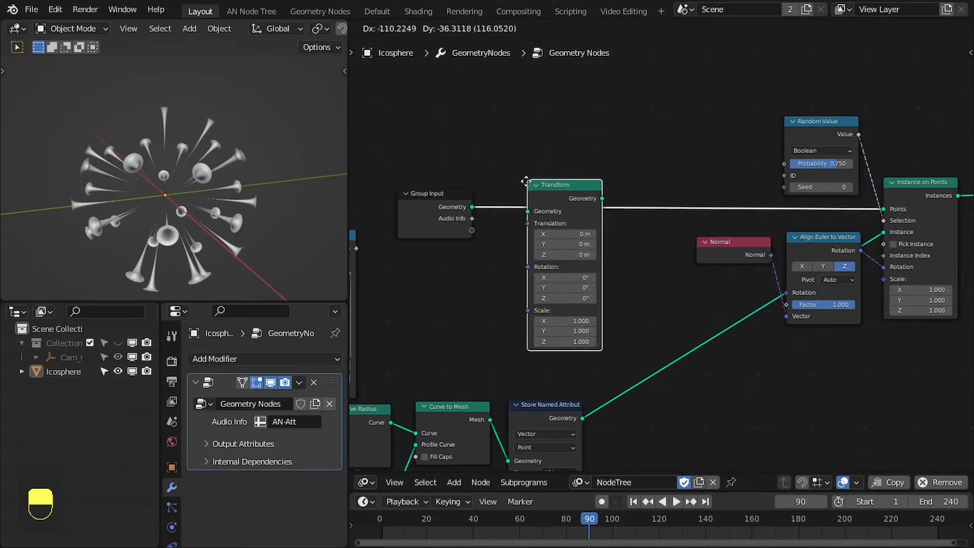
left_click(506, 187)
Set the Transform rotation to 15° on both X and Y
key("KP_1")
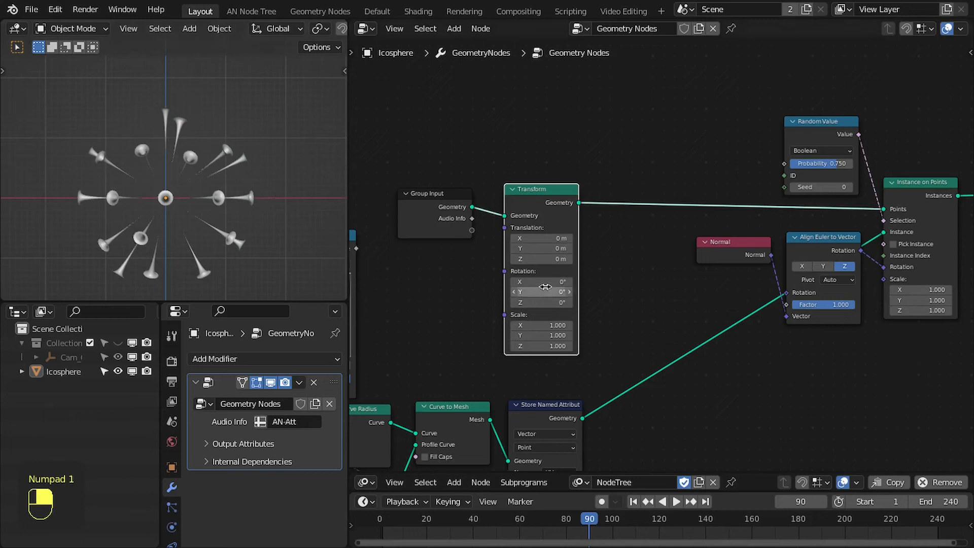
type("15")
key("Return")
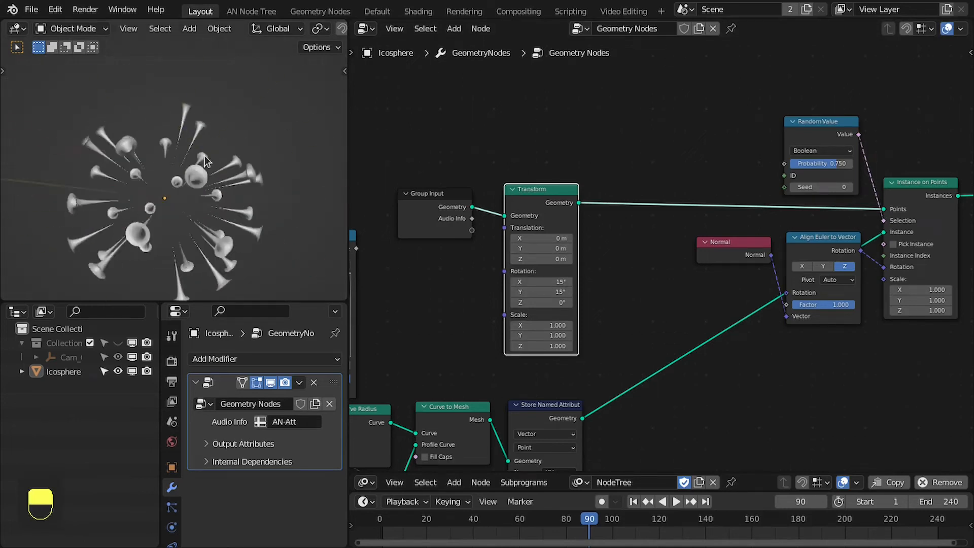
key("KP_0")
key("KP_1")
Add a Map Range node below Align Euler to Vector, with Audio Info as its value
scroll(446, 181, "down", 3)
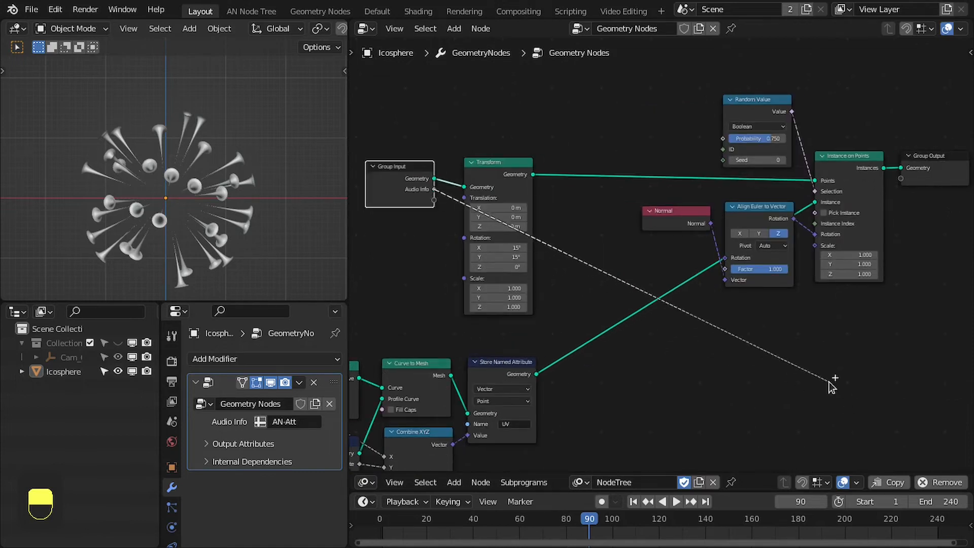
left_click_drag(830, 383, 830, 382)
type("map")
key("Return")
left_click(723, 319)
scroll(797, 336, "up", 4)
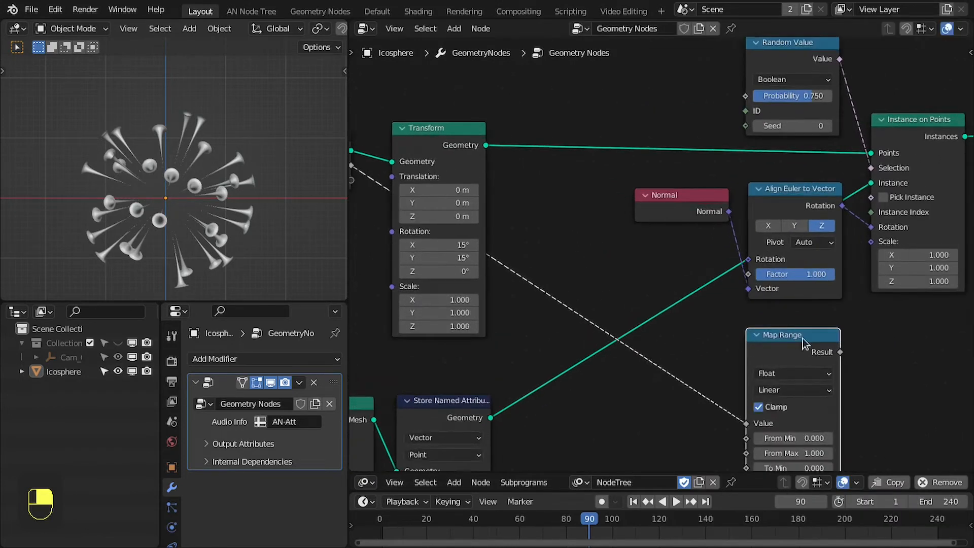
Drive the instance scale with the Map Range result, setting From Max to 0.1 and To Min to 0.25
middle_click_drag(797, 340, 589, 284)
left_click_drag(669, 208, 668, 205)
scroll(660, 254, "up", 1)
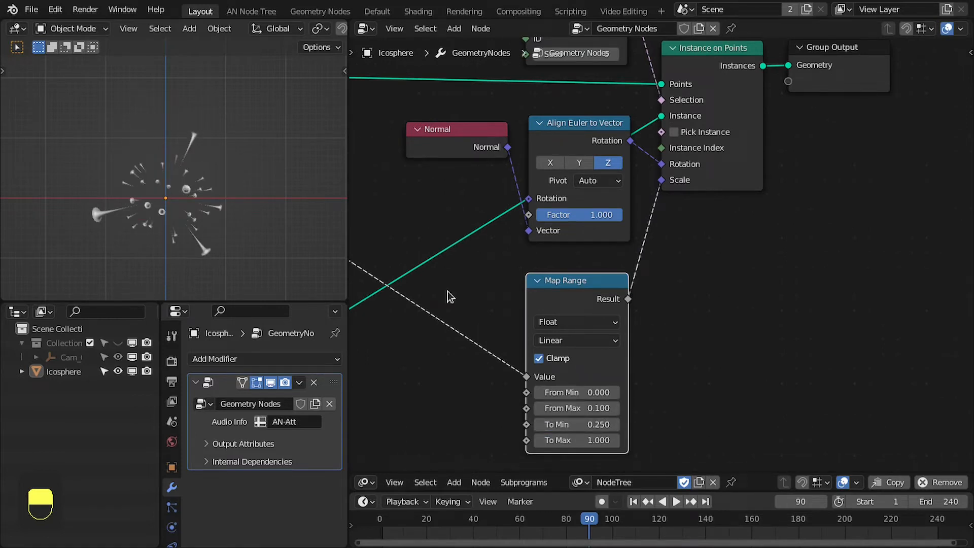
scroll(177, 190, "up", 2)
scroll(179, 200, "down", 1)
middle_click_drag(193, 205, 184, 167, "shift")
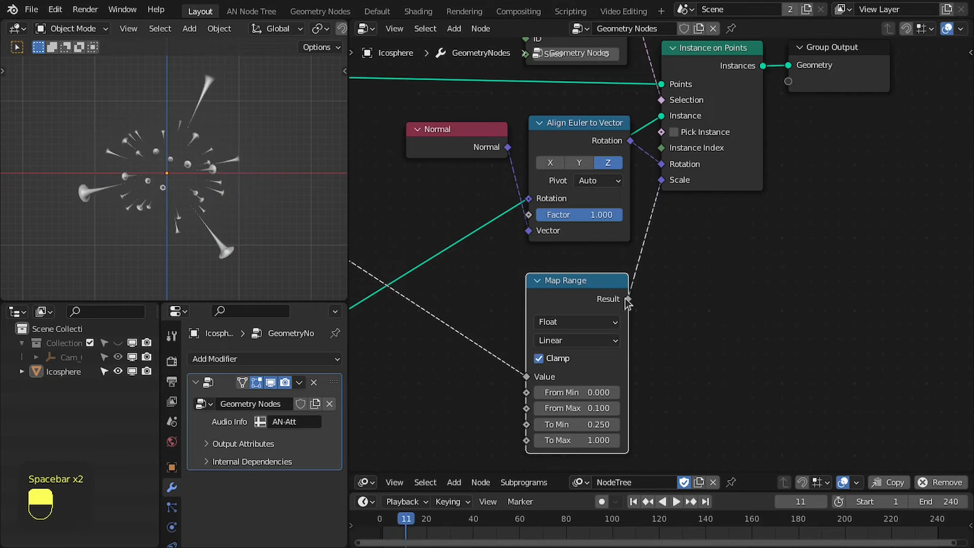
Add a Multiply math node fed by the Map Range result
left_click_drag(629, 299, 674, 290)
type("mul")
key("Return")
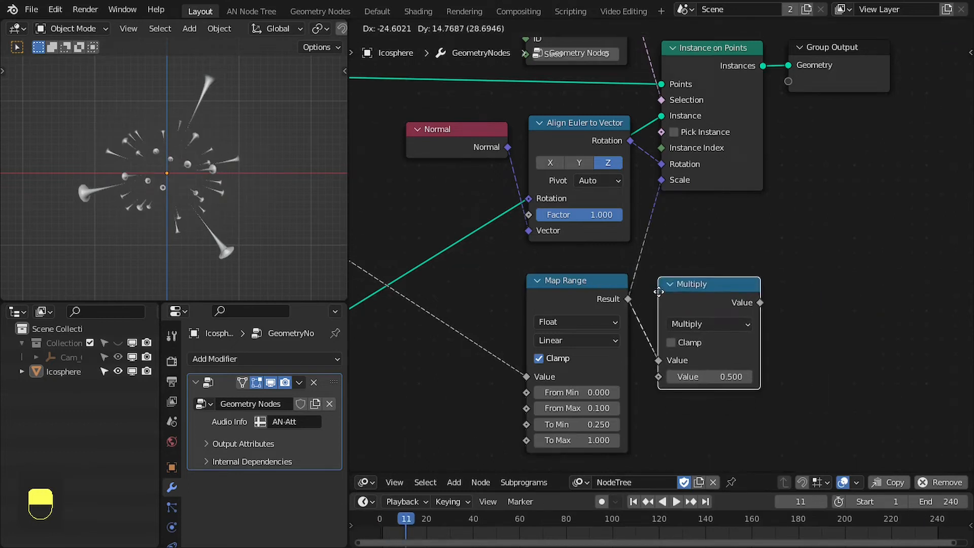
left_click(658, 292)
Add a Random Value node with Min 0.25 as the second Multiply factor and use the product as the instance scale
left_click_drag(609, 310, 609, 358)
type("random")
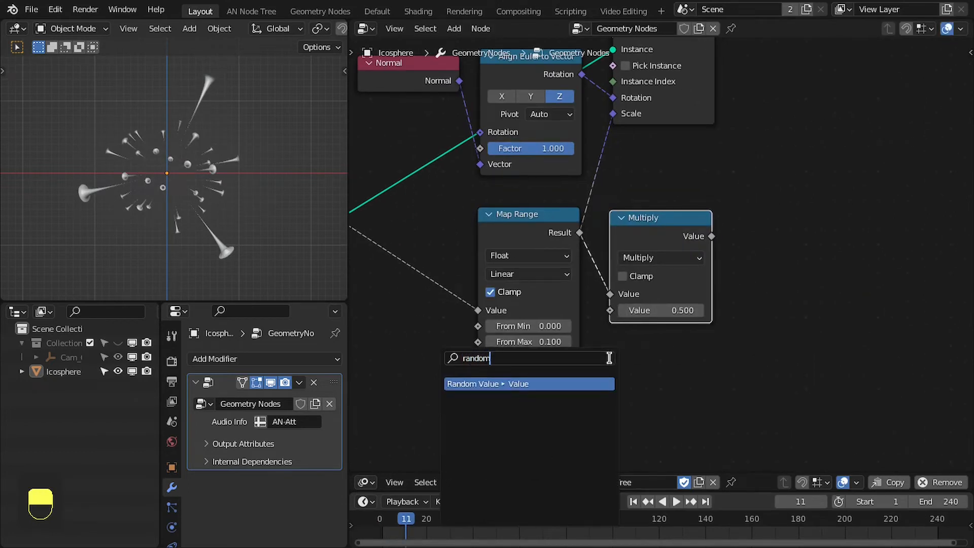
key("Return")
left_click(700, 350)
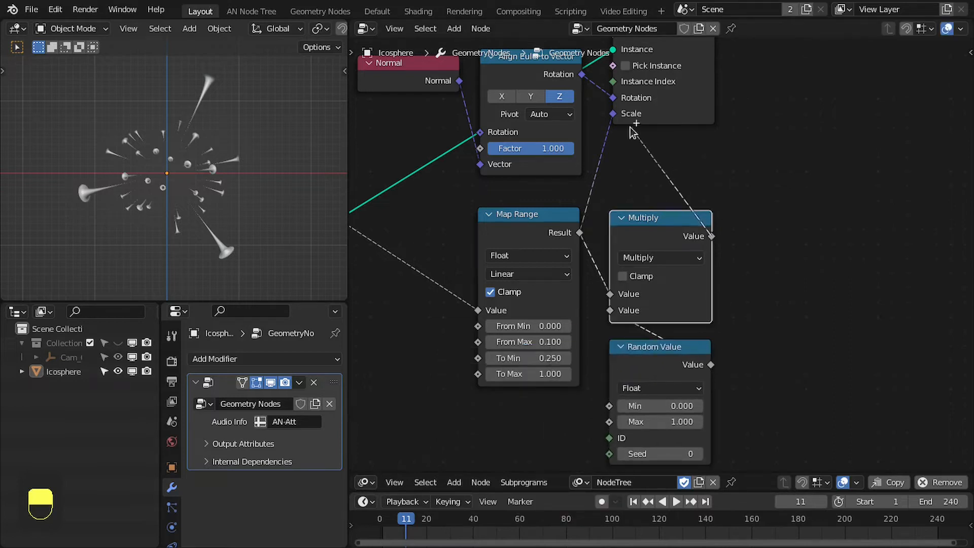
left_click_drag(658, 350, 659, 344)
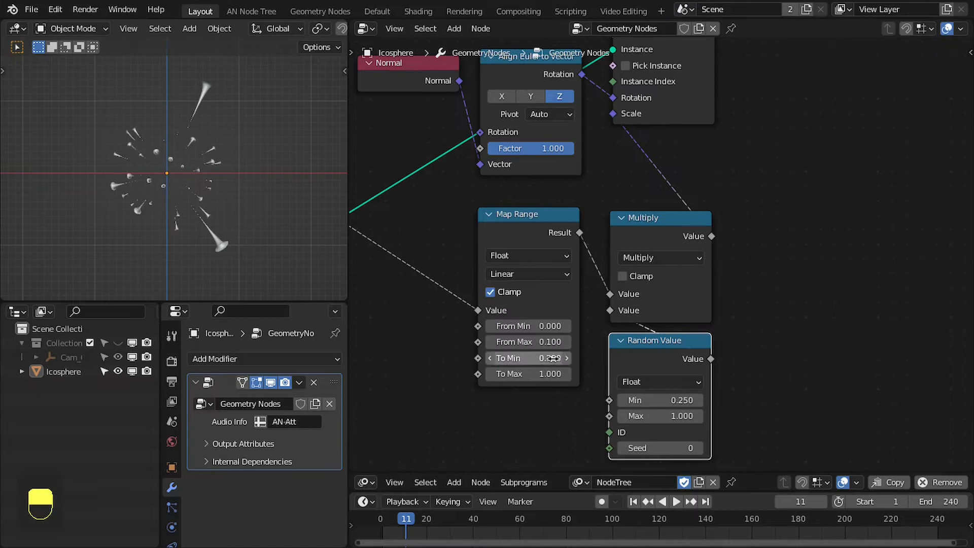
Set the Map Range To Min to 0.35 and play the animation to review the horns from several angles
key("space")
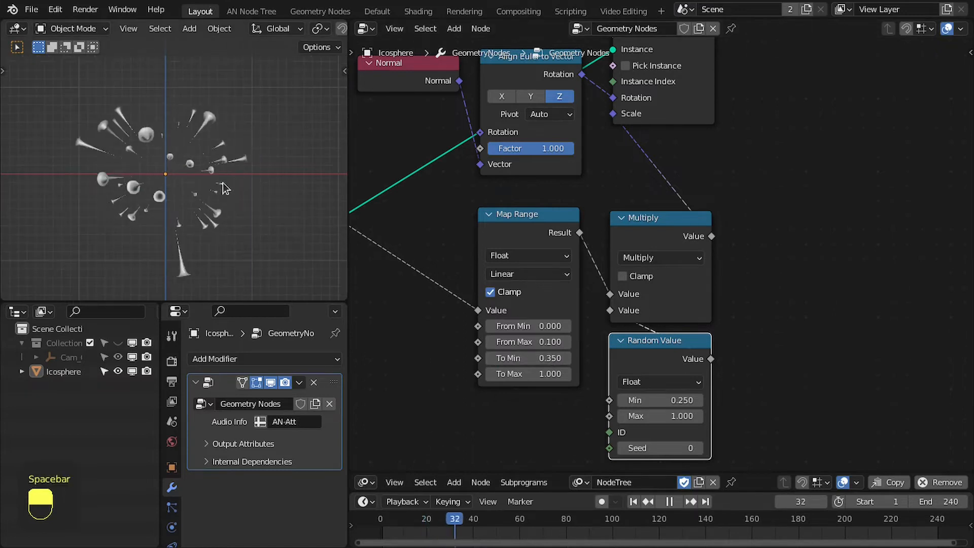
middle_click_drag(208, 194, 152, 196)
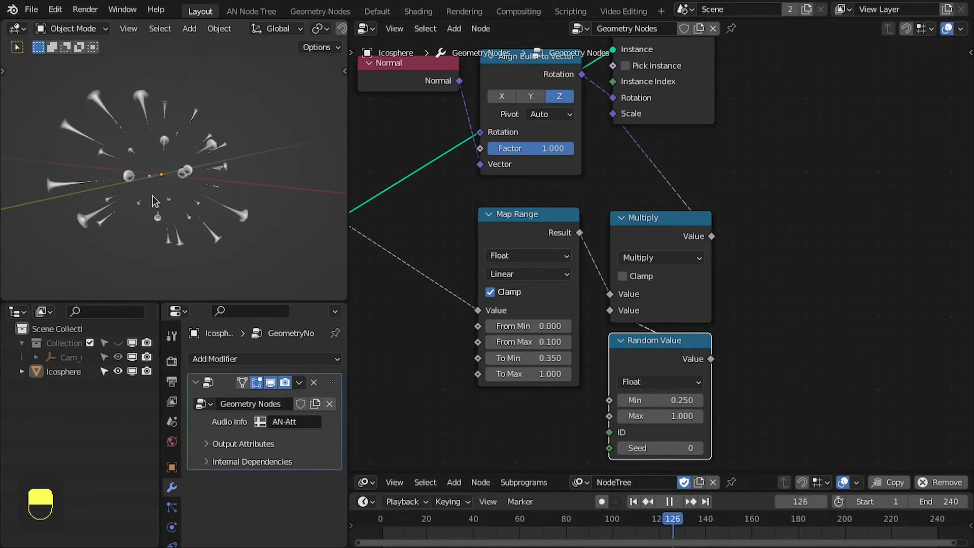
middle_click_drag(174, 208, 131, 225)
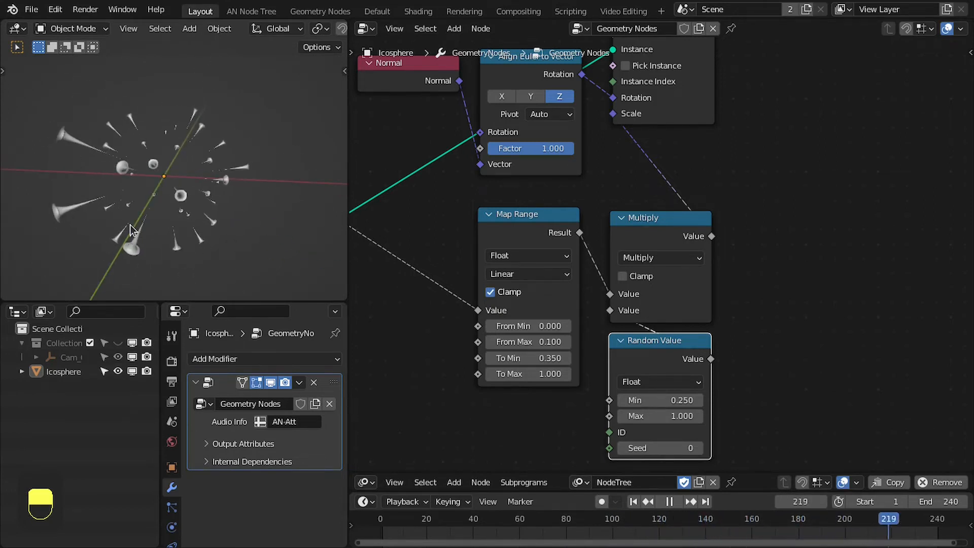
key("space")
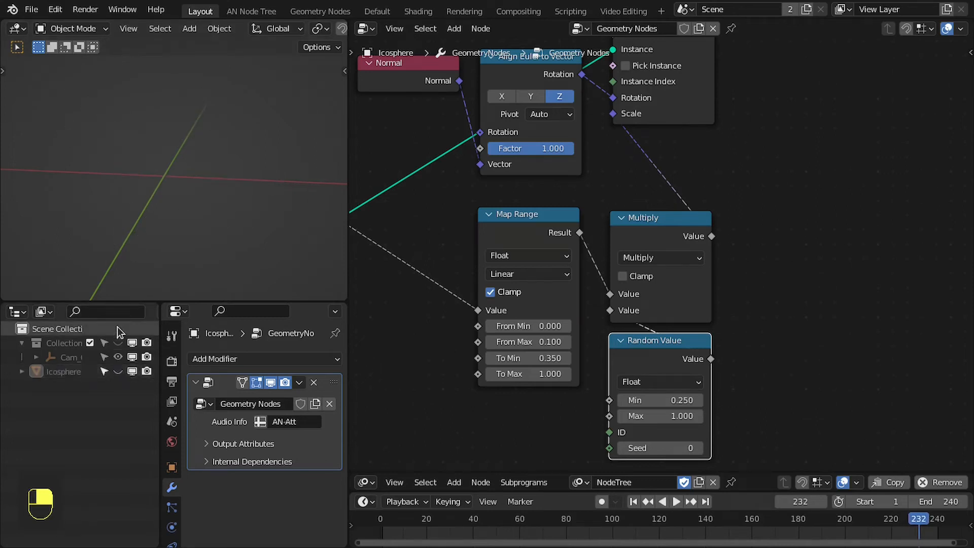
Unhide the camera's Cam_Control empty, select it and play the animation to review its rotation around the centre
left_click(118, 357, "ctrl")
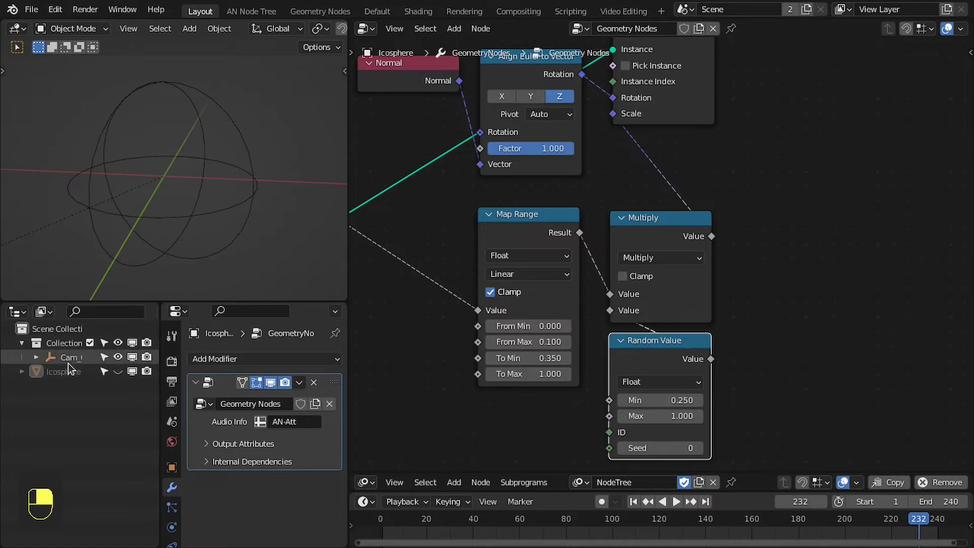
left_click(68, 361)
scroll(111, 193, "down", 6)
middle_click_drag(134, 202, 157, 213)
key("space")
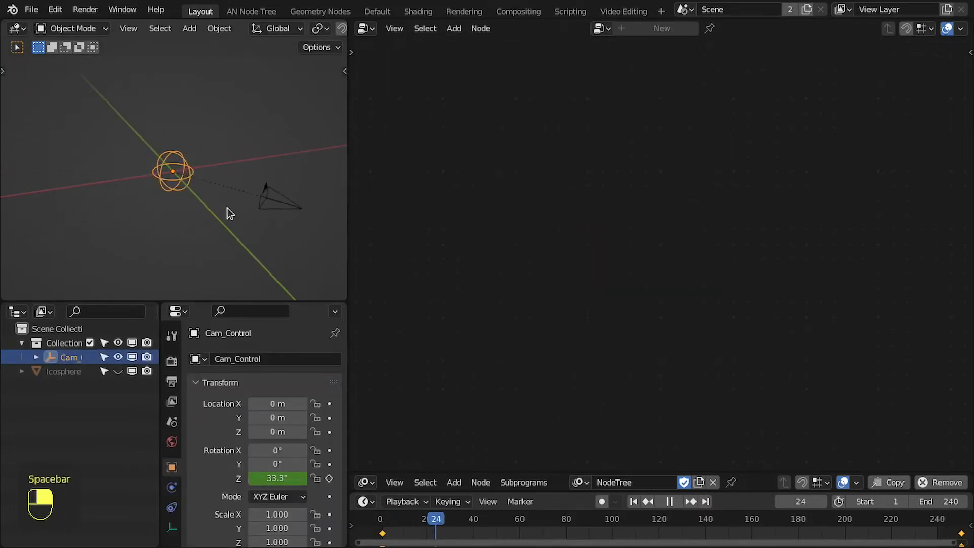
key("space")
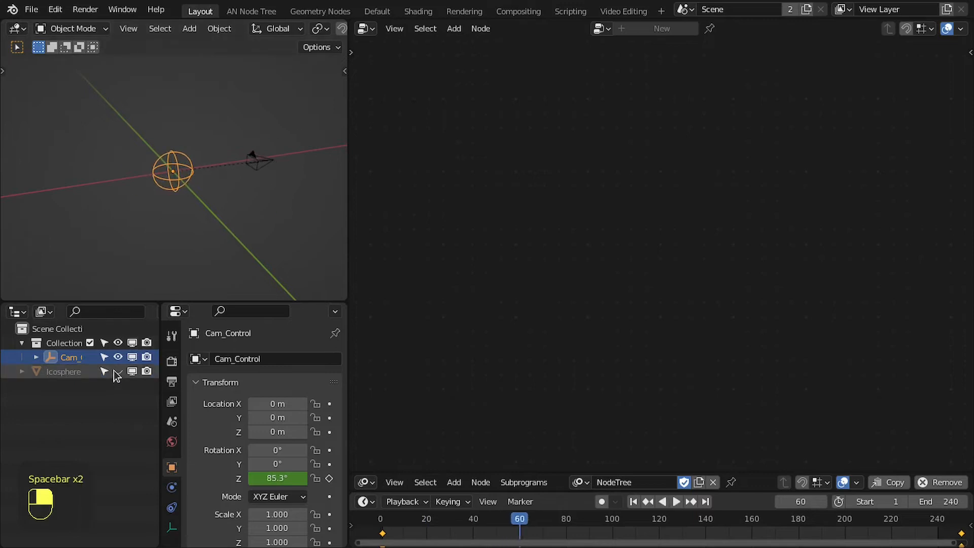
Unhide the Icosphere and play the animation through the camera with viewport overlays hidden
key("KP_0")
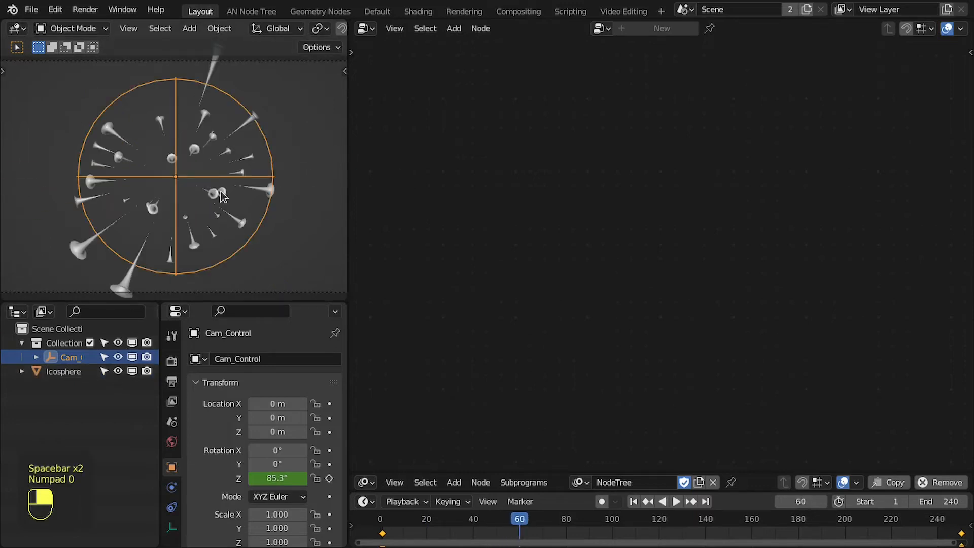
key("z")
left_click(203, 174)
key("space")
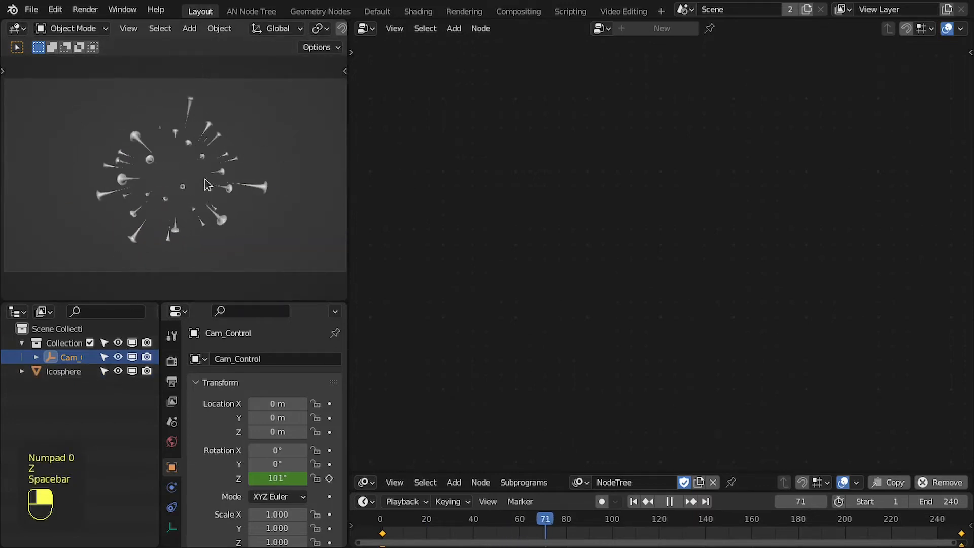
key("space")
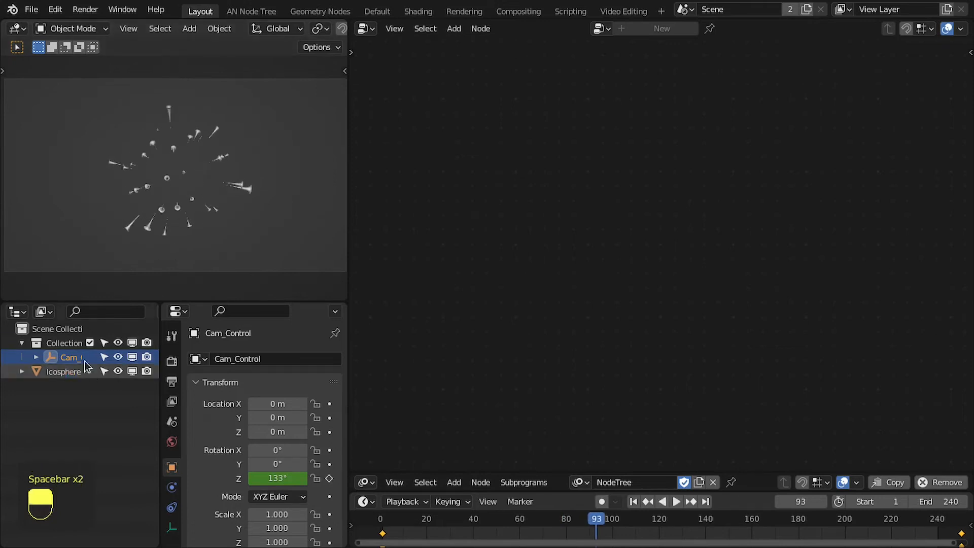
Scale the Icosphere's mesh down to about 0.23 in Edit Mode with overlays shown
left_click(67, 374)
key("z")
left_click(230, 212)
key("Tab")
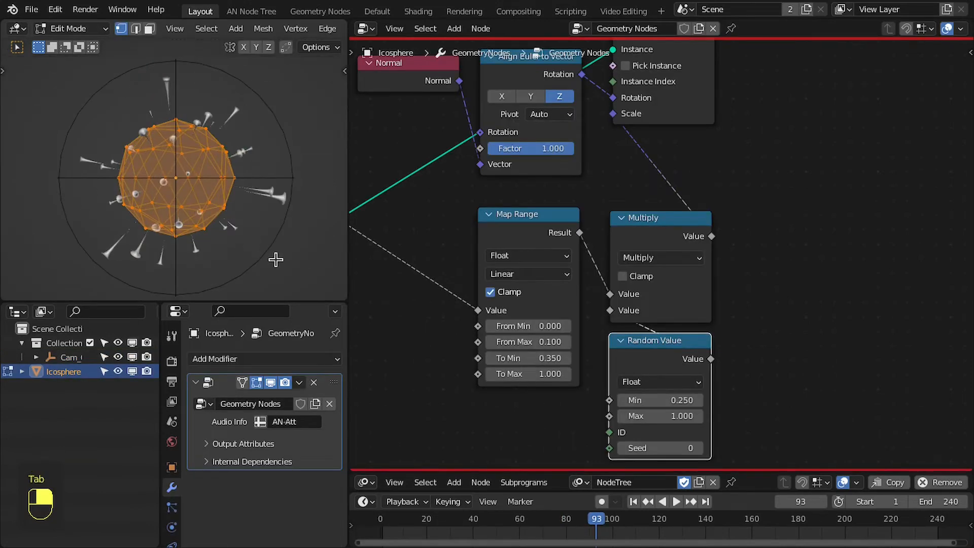
key("s")
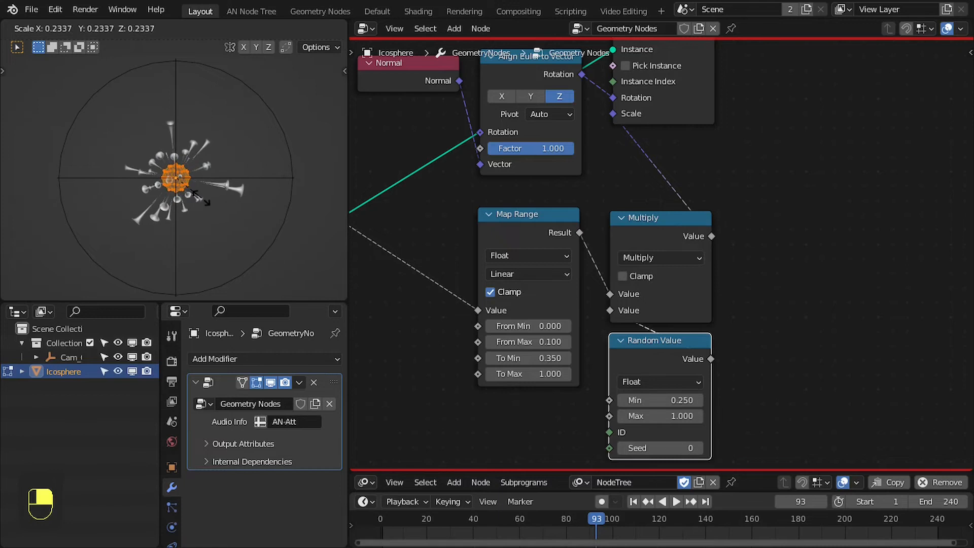
left_click(200, 203)
key("Tab")
Examine the Animation Nodes tree and its node tree settings in a temporarily enlarged editor
left_click_drag(914, 469, 609, 147)
key("n")
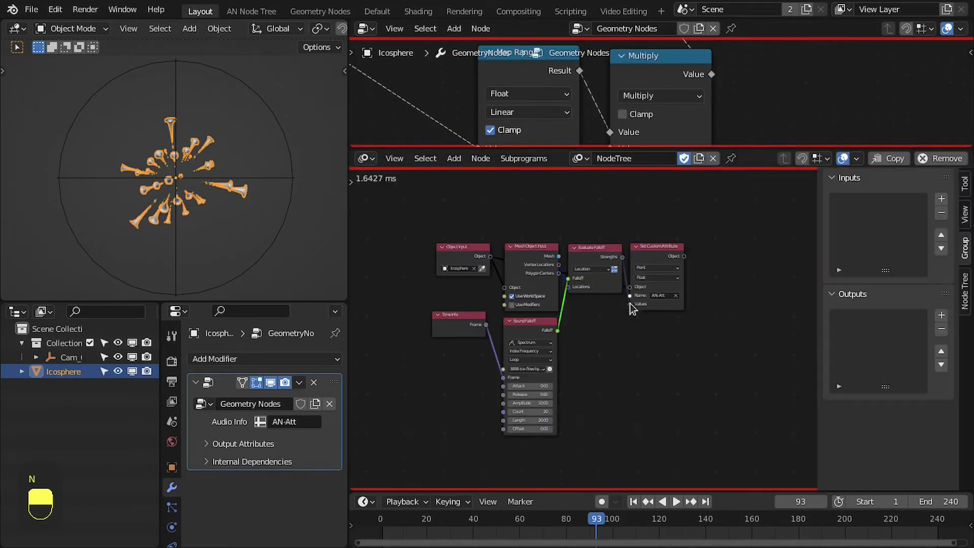
left_click(966, 292)
scroll(883, 355, "down", 5)
scroll(883, 356, "up", 5)
key("n")
left_click_drag(580, 158, 580, 482)
Play the animation through the camera without overlays and return to frame 1
key("z")
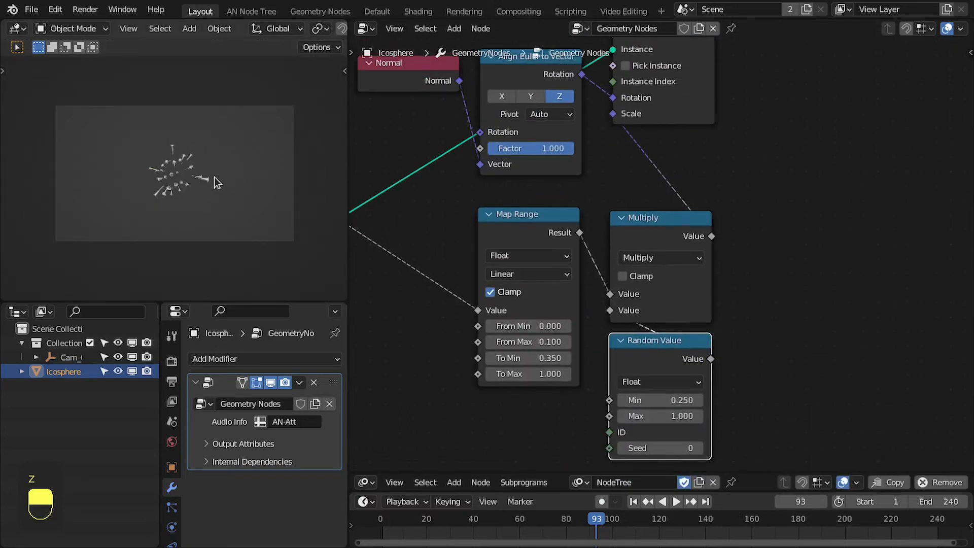
key("space")
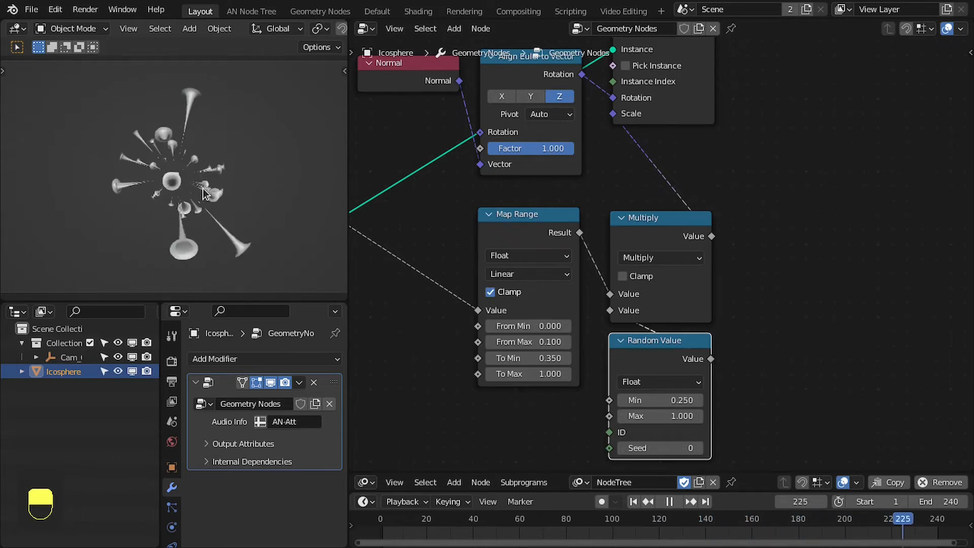
key("space")
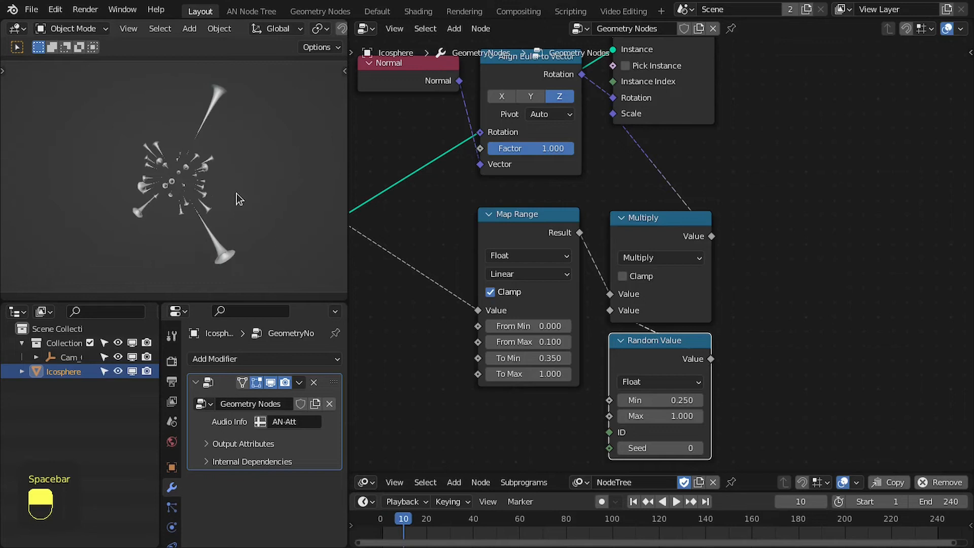
key("shift+Left")
Move Group Output away to make room and insert a Set Material node after Instance on Points
scroll(688, 231, "down", 2)
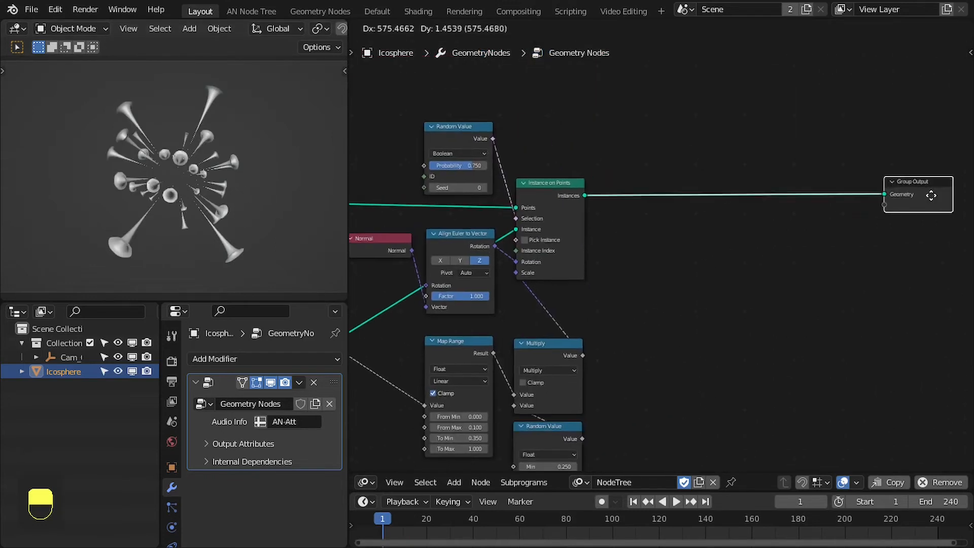
scroll(594, 203, "up", 2)
key("shift+a")
left_click(618, 143)
type("set mat")
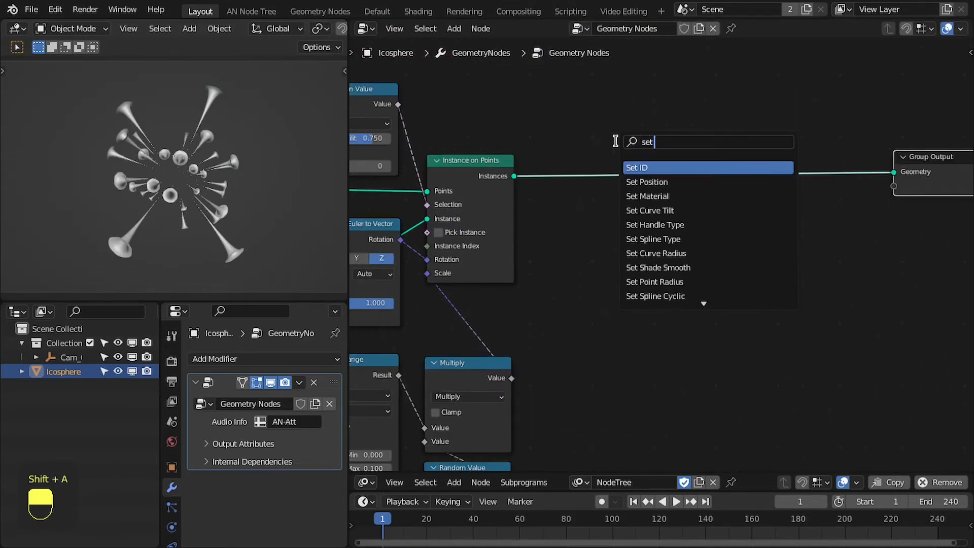
key("Return")
left_click(654, 158)
key("g")
left_click(660, 215)
Add an Ico Sphere node and combine it with the Set Material geometry through a Join Geometry node
key("shift+a")
left_click(660, 216)
type("ico")
key("Return")
left_click(775, 259)
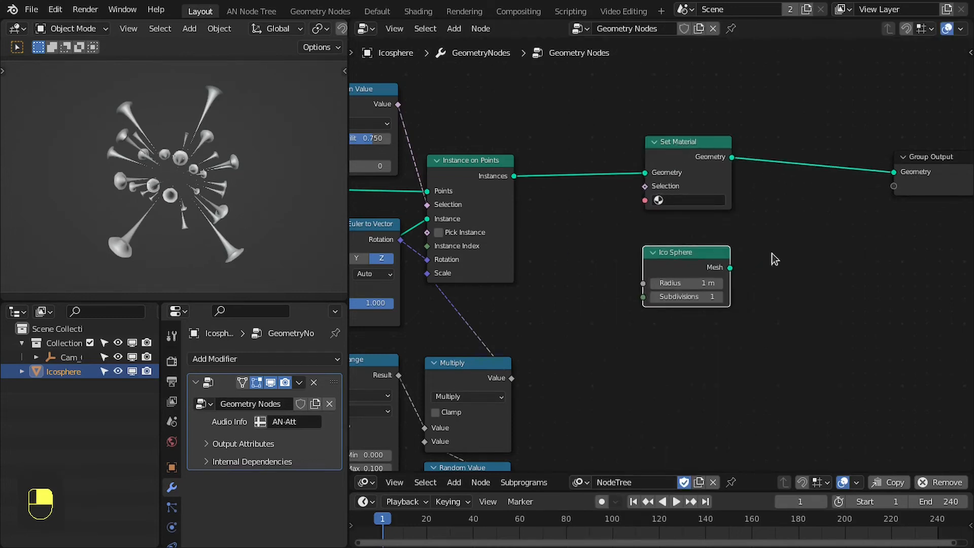
right_click_drag(691, 175, 693, 264, "ctrl+shift")
middle_click_drag(781, 243, 611, 243)
left_click_drag(525, 156, 523, 162)
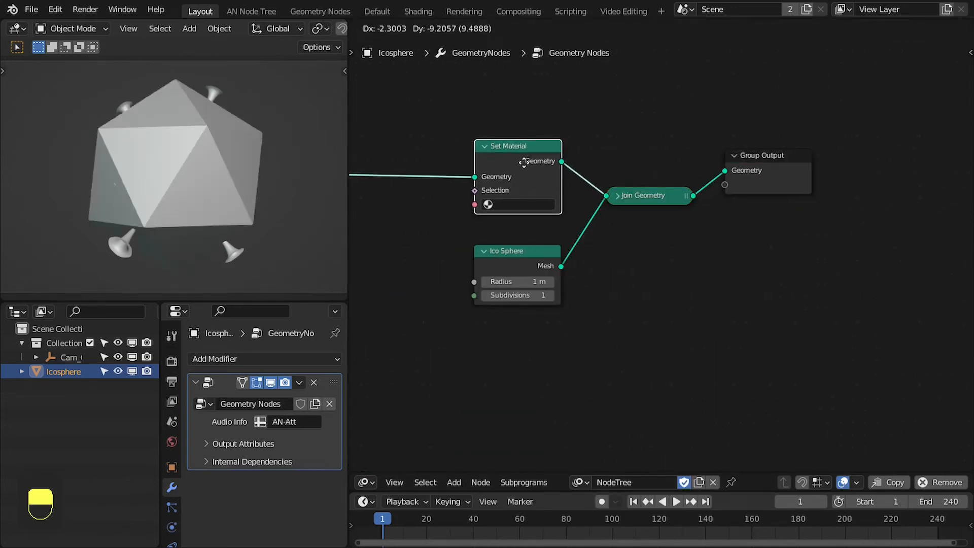
Duplicate Set Material onto the Ico Sphere's link and set the sphere to radius 0.15 m with 2 subdivisions
key("shift+d")
left_click(669, 254)
left_click_drag(540, 282, 522, 281)
left_click(550, 295)
scroll(246, 197, "up", 3)
key("Return")
left_click(528, 278)
type(".15")
key("Return")
Adjust the Ico Sphere's radius between playbacks, trying 0.1 m and settling on 0.125 m
key("space")
scroll(184, 193, "down", 5)
scroll(184, 193, "up", 5)
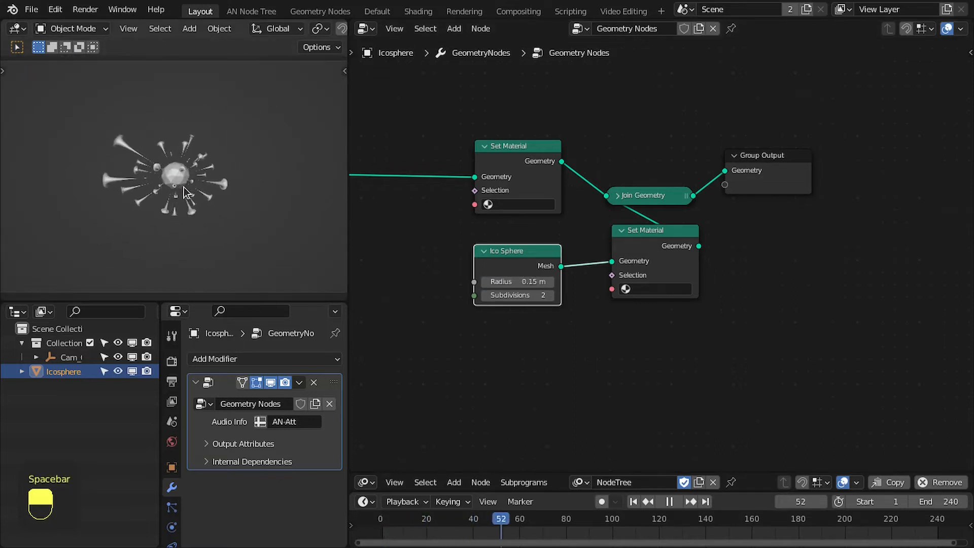
key("space")
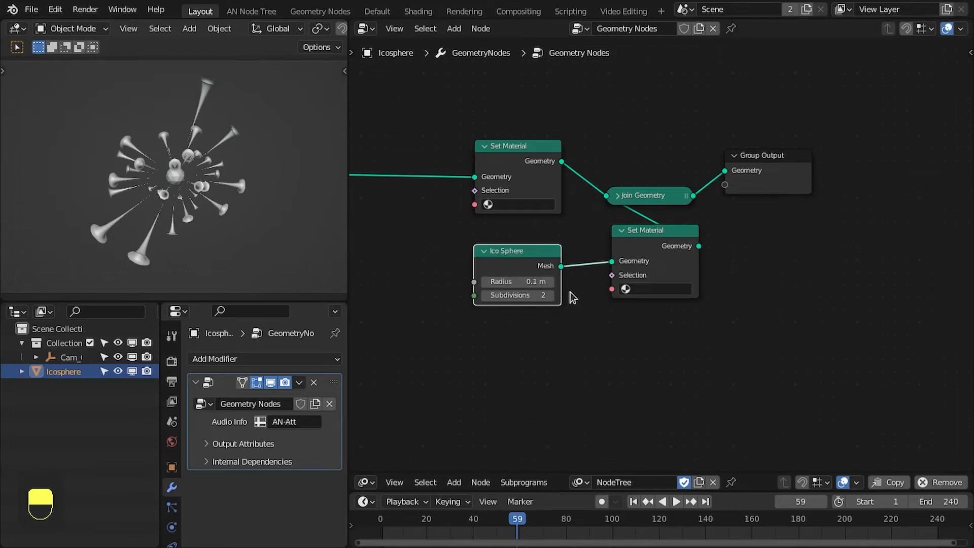
key("space")
key("space")
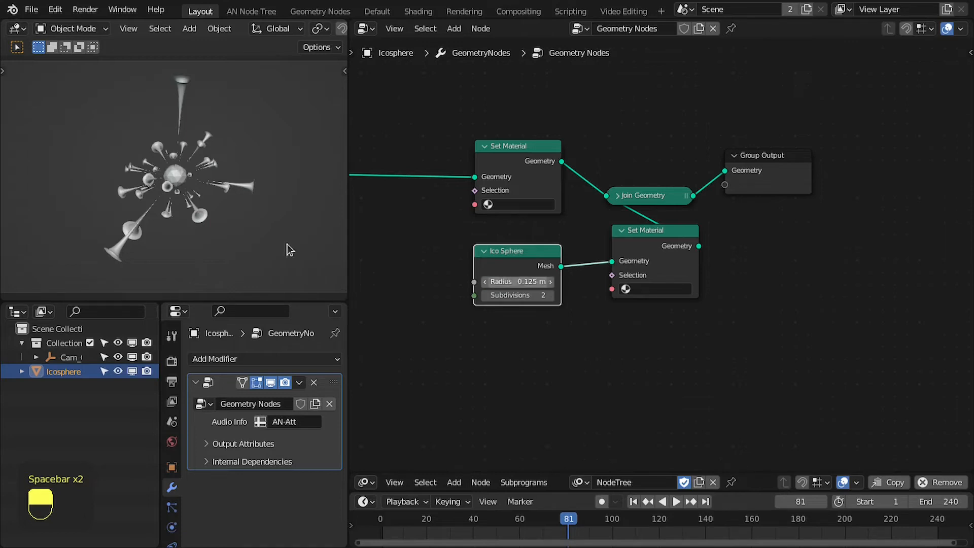
key("space")
scroll(179, 171, "down", 5)
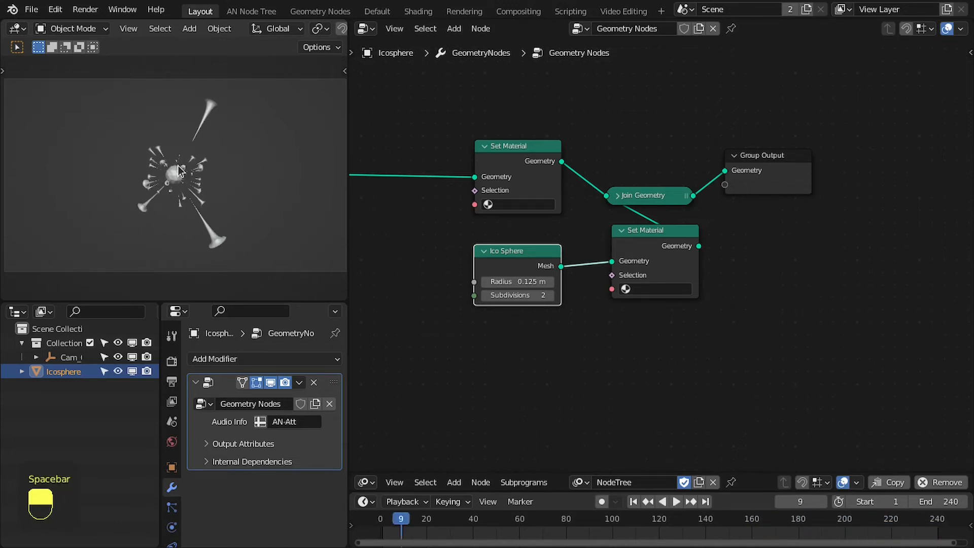
Shift the Set Material, Ico Sphere, Join Geometry and output nodes away from Instance on Points and add an unconnected Realize Instances node
scroll(628, 124, "down", 4)
left_click_drag(583, 105, 858, 286)
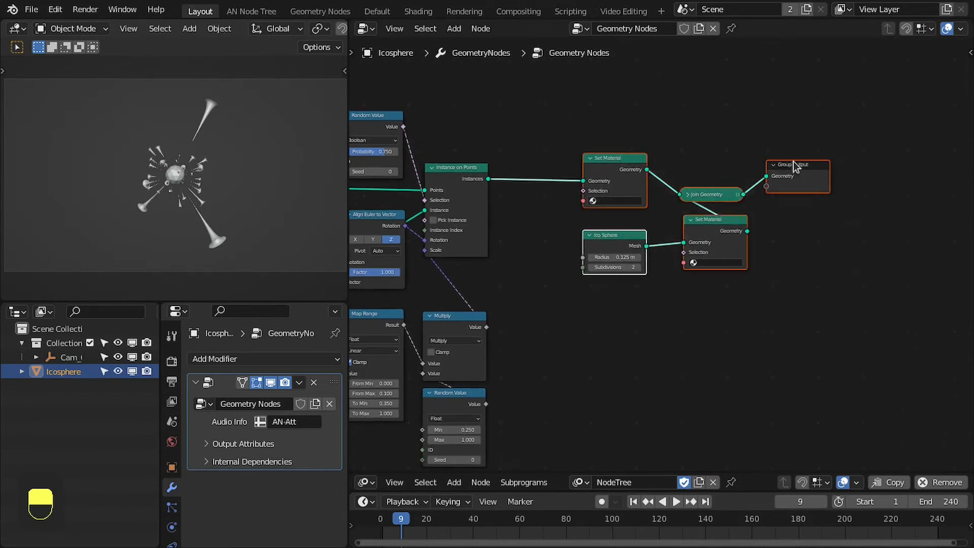
key("g")
left_click(922, 159)
scroll(574, 164, "up", 1)
key("shift+a")
type("rea")
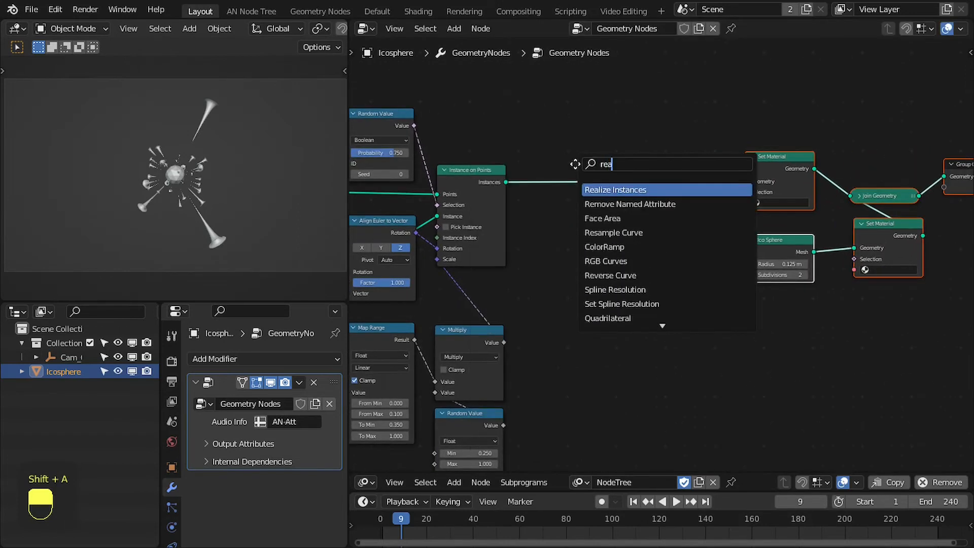
key("Return")
left_click(574, 206)
scroll(554, 221, "up", 1)
Add a Solidify modifier to the Icosphere and examine a horn up close
left_click(226, 358)
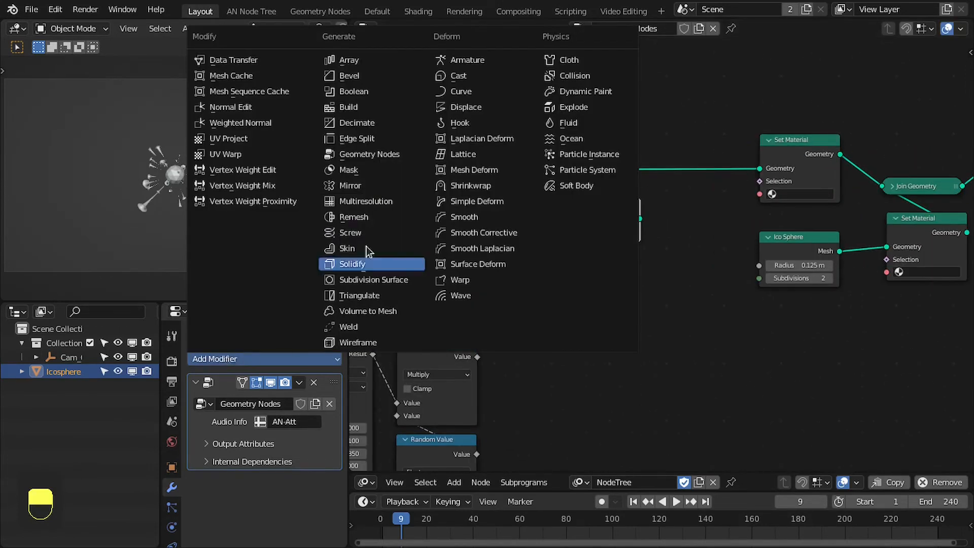
left_click(376, 264)
scroll(217, 184, "up", 7)
middle_click_drag(217, 162, 198, 210, "shift")
scroll(219, 127, "up", 4)
middle_click_drag(231, 72, 193, 212, "shift")
Pin the Geometry Nodes tree and insert Realize Instances between Instance on Points and Set Material, moving the following nodes closer
left_click(329, 377)
left_click(732, 28)
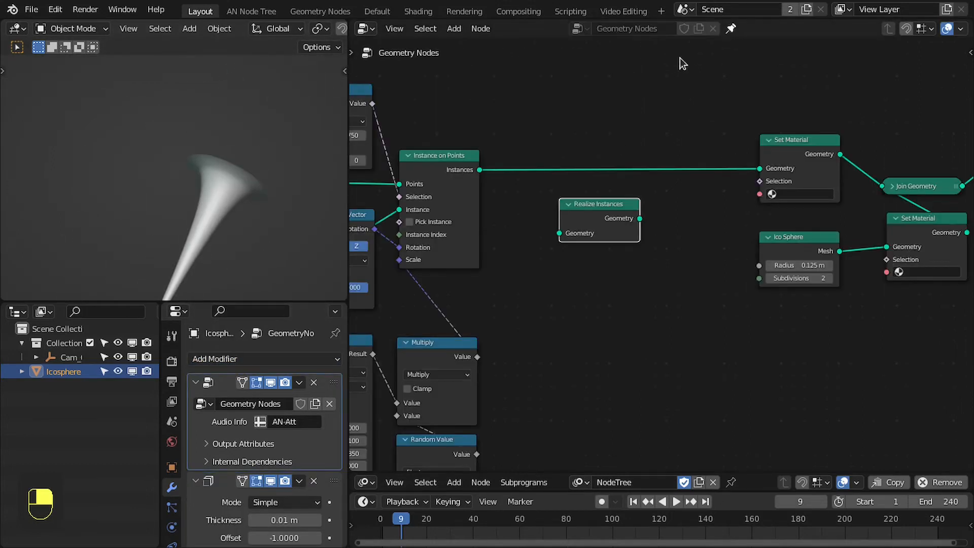
left_click_drag(619, 235, 570, 185)
scroll(525, 185, "down", 4)
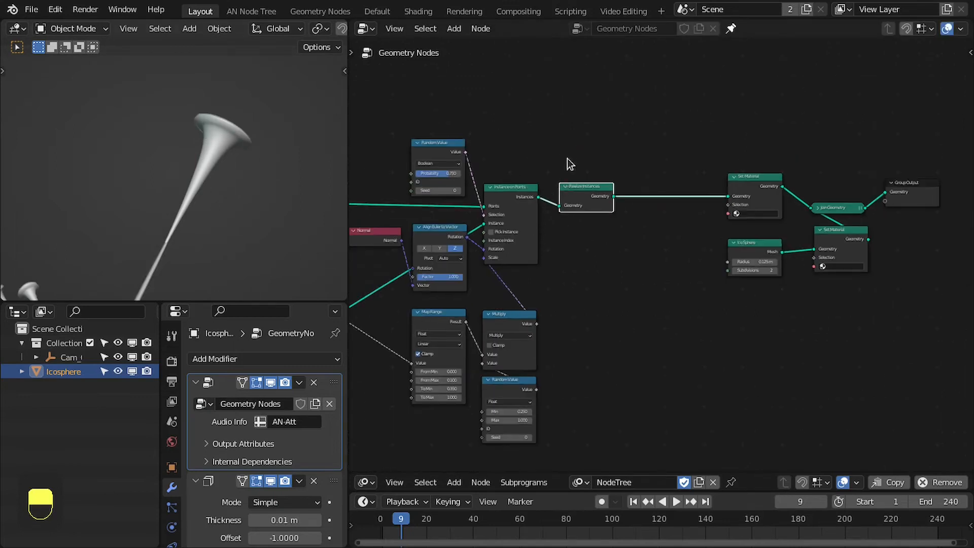
left_click_drag(665, 115, 890, 288)
left_click_drag(898, 193, 809, 200)
left_click(584, 122)
scroll(524, 167, "down", 2)
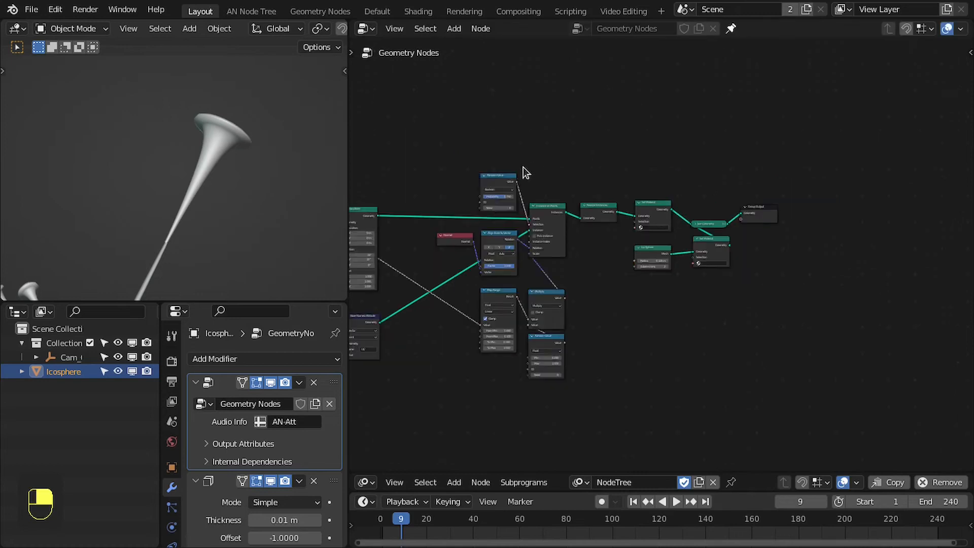
Set the Solidify modifier's thickness to 0.001 m
scroll(199, 179, "down", 3)
middle_click_drag(201, 206, 249, 154, "shift")
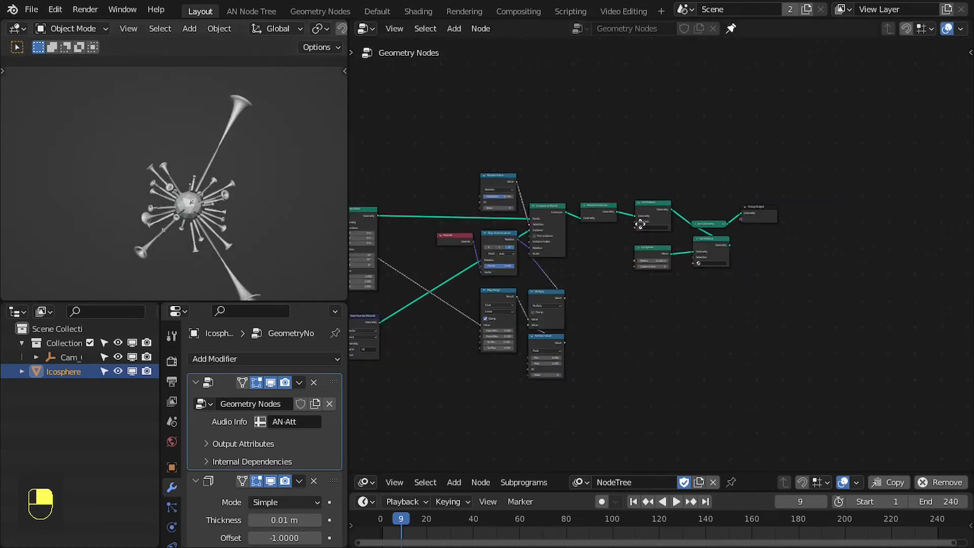
middle_click_drag(640, 224, 782, 163)
scroll(264, 511, "down", 4)
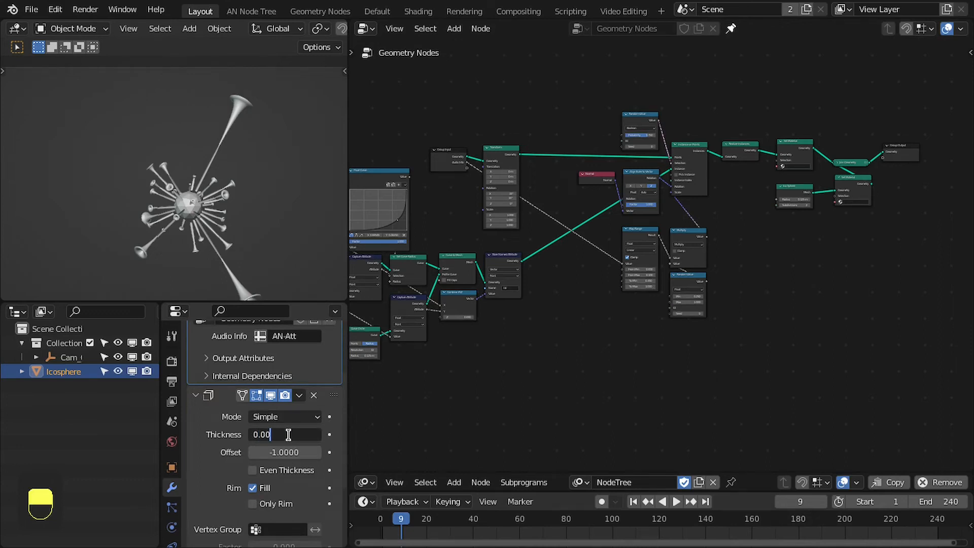
key("Return")
Temporarily mute the Realize Instances node to compare playback without it, and re-enable it
left_click_drag(735, 87, 761, 206)
key("m")
scroll(760, 211, "up", 1)
middle_click_drag(757, 166, 701, 238)
scroll(223, 156, "up", 3)
scroll(223, 156, "down", 2)
middle_click_drag(202, 194, 296, 111, "shift")
scroll(296, 111, "down", 1)
middle_click_drag(387, 415, 427, 355)
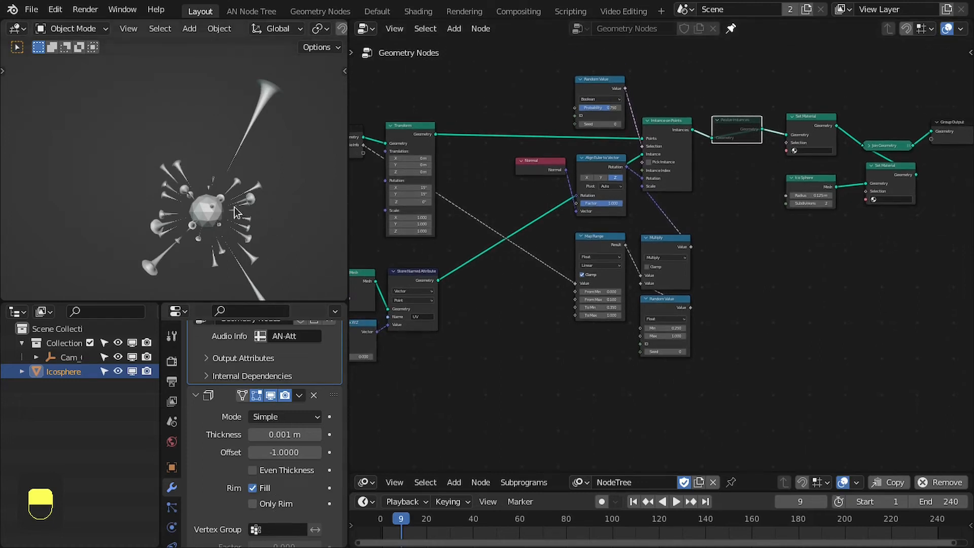
key("space")
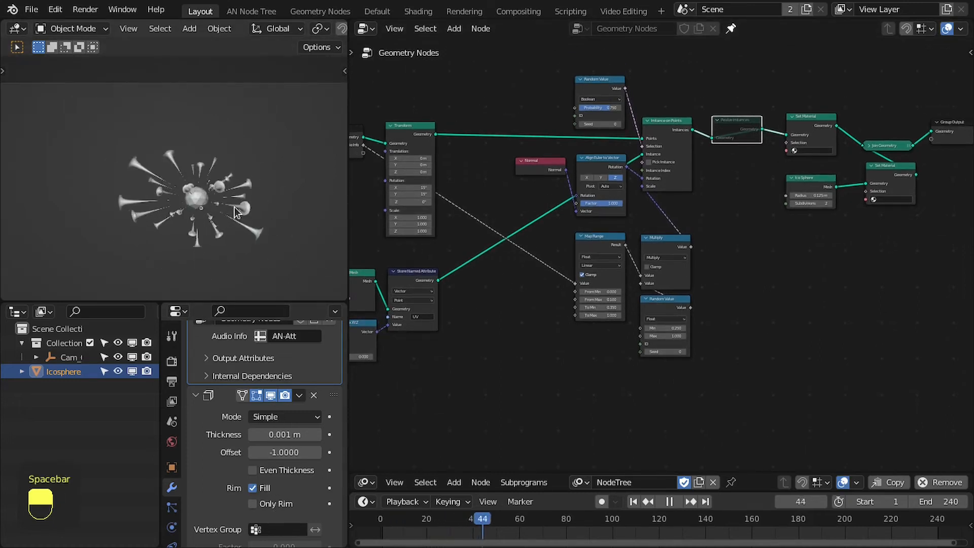
key("space")
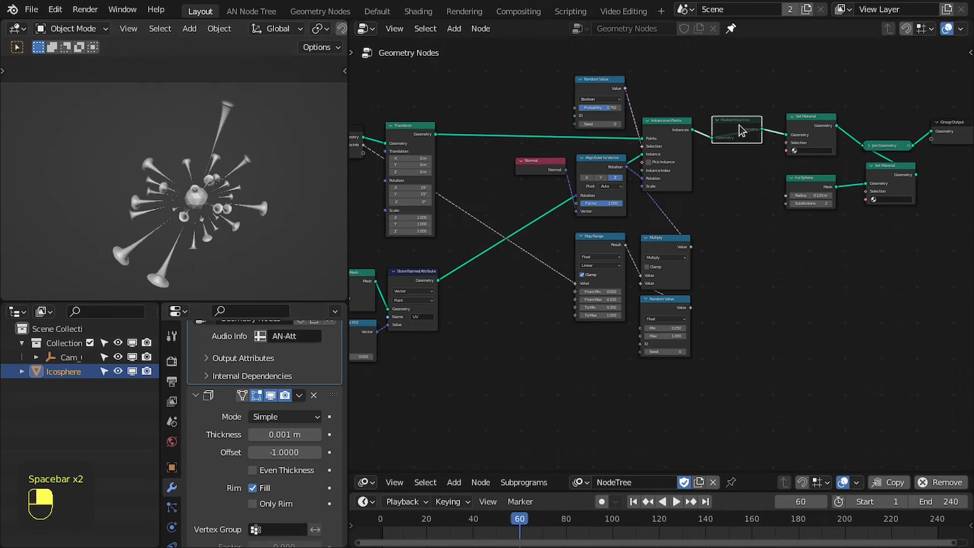
key("m")
Play the animation, go to frame 22 and inspect the thickened horns up close
key("space")
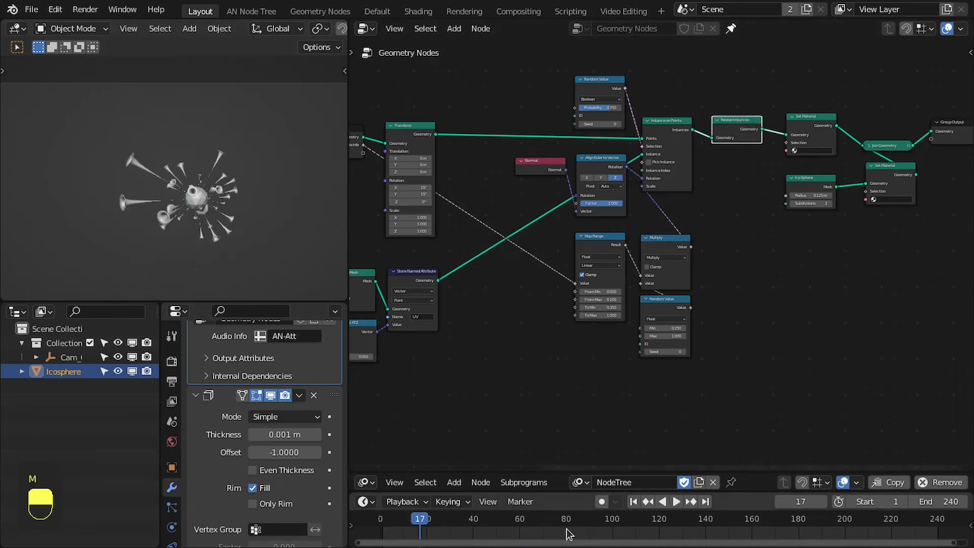
left_click(432, 535)
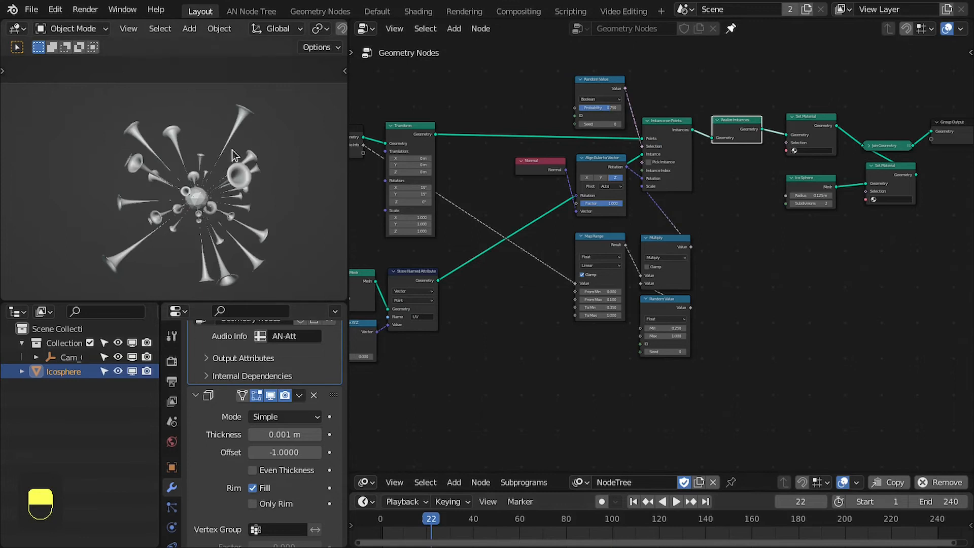
scroll(231, 158, "up", 4)
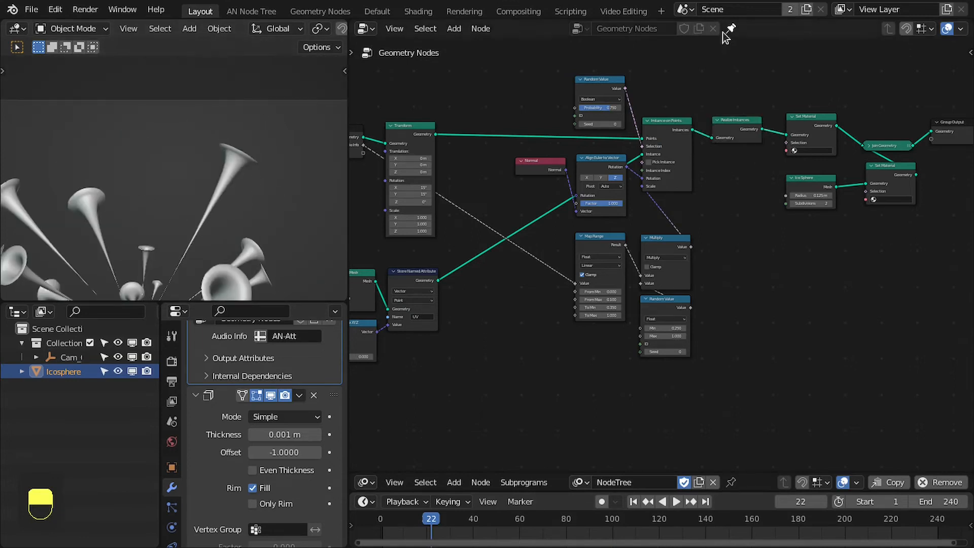
Enable the execution timings overlay in the geometry node editor
left_click(960, 29)
left_click(865, 132)
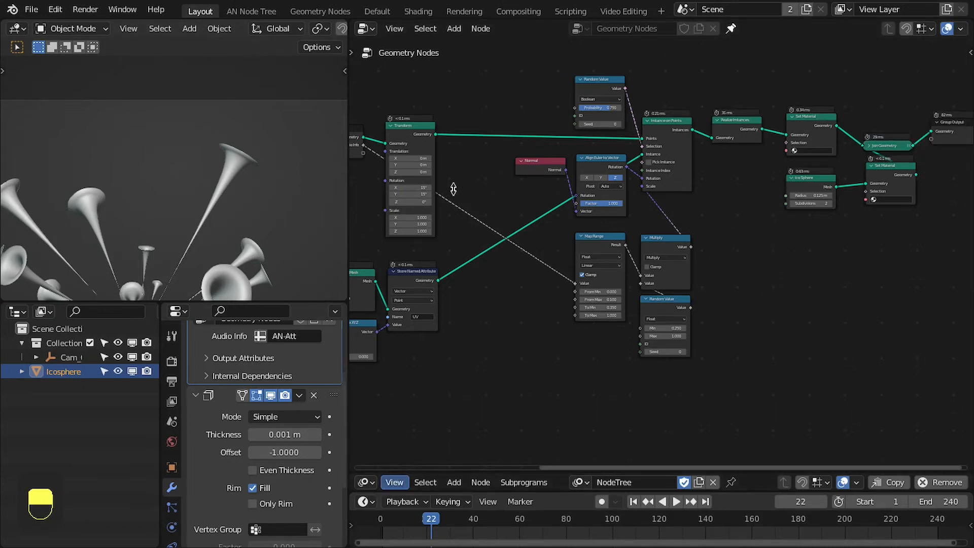
Examine the execution time and auto execution settings of the audio node tree, and restore the editor to its previous size
left_click_drag(453, 188, 461, 198)
key("n")
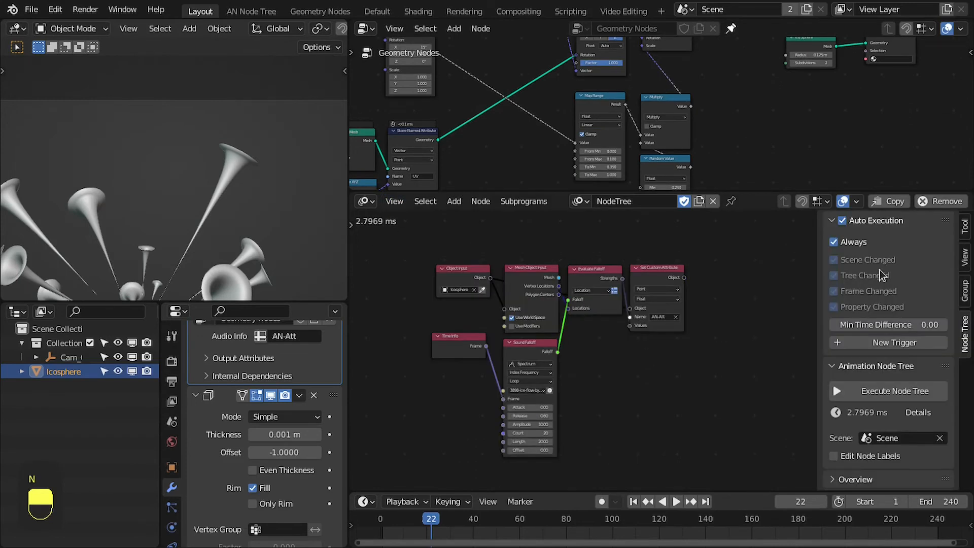
key("n")
left_click_drag(738, 189, 742, 475)
Insert a Set Shade Smooth node between the Realize Instances node and the horns' Set Material node
scroll(760, 213, "down", 2)
middle_click_drag(760, 212, 716, 251)
scroll(650, 208, "up", 4)
scroll(215, 192, "down", 3)
middle_click_drag(212, 175, 134, 173)
scroll(216, 192, "up", 3)
scroll(133, 173, "up", 10)
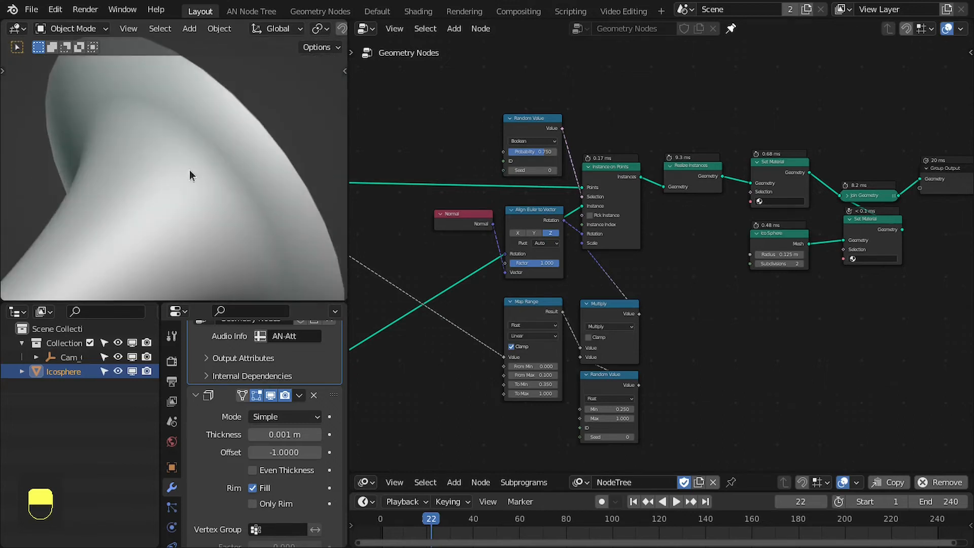
middle_click_drag(798, 152, 580, 224)
key("shift+a")
type("setsha")
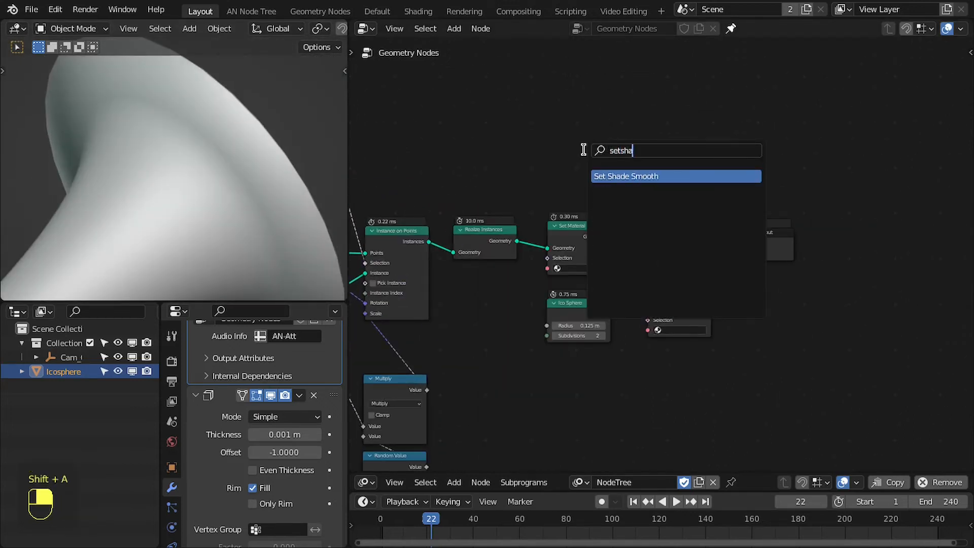
key("Return")
left_click(535, 243)
Rearrange the nodes leading into Join Geometry, spacing the horns' branch above the Ico Sphere and its Set Material node
left_click_drag(600, 232, 685, 295)
left_click_drag(689, 289, 675, 317)
left_click_drag(596, 295, 562, 298)
left_click_drag(592, 304, 577, 325)
left_click_drag(747, 232, 769, 241)
scroll(693, 276, "down", 1)
left_click_drag(694, 278, 746, 222)
key("shift+e")
left_click_drag(656, 309, 631, 294)
left_click(641, 306)
key("shift+e")
left_click(640, 309)
scroll(647, 315, "down", 3)
middle_click_drag(647, 317, 725, 282)
scroll(725, 282, "up", 2)
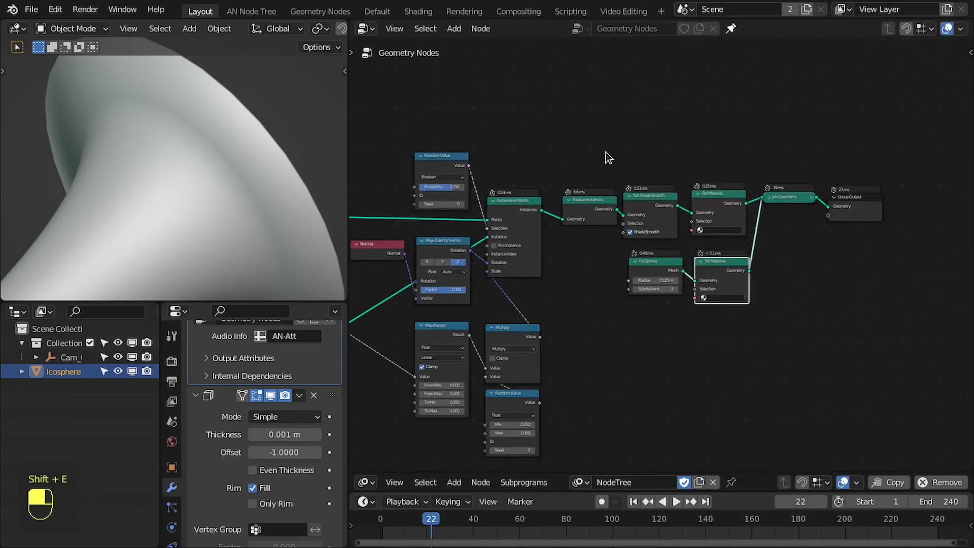
Create a new material named Trumpet in the icosphere's first material slot
left_click(805, 269)
key("ctrl+space")
key("ctrl+space")
key("shift+c")
left_click(418, 11)
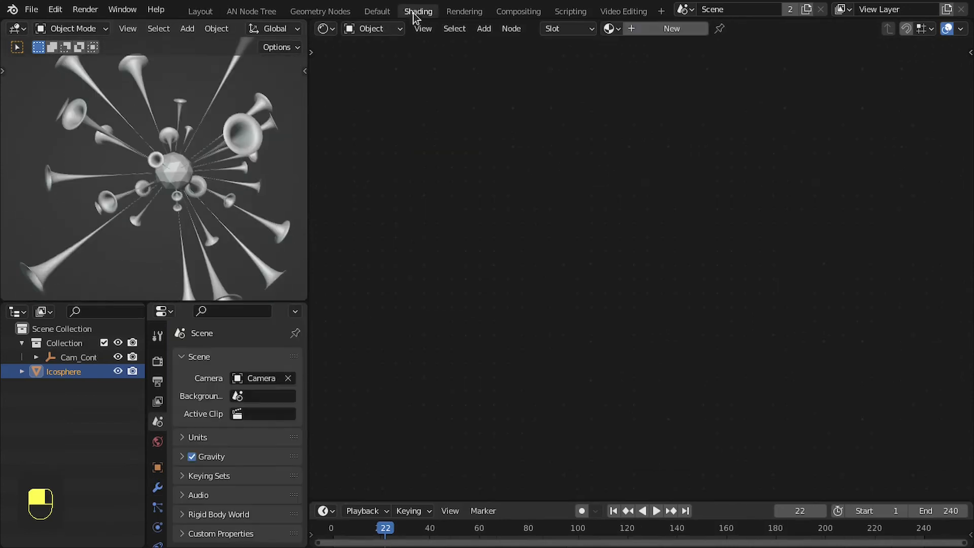
left_click(648, 32)
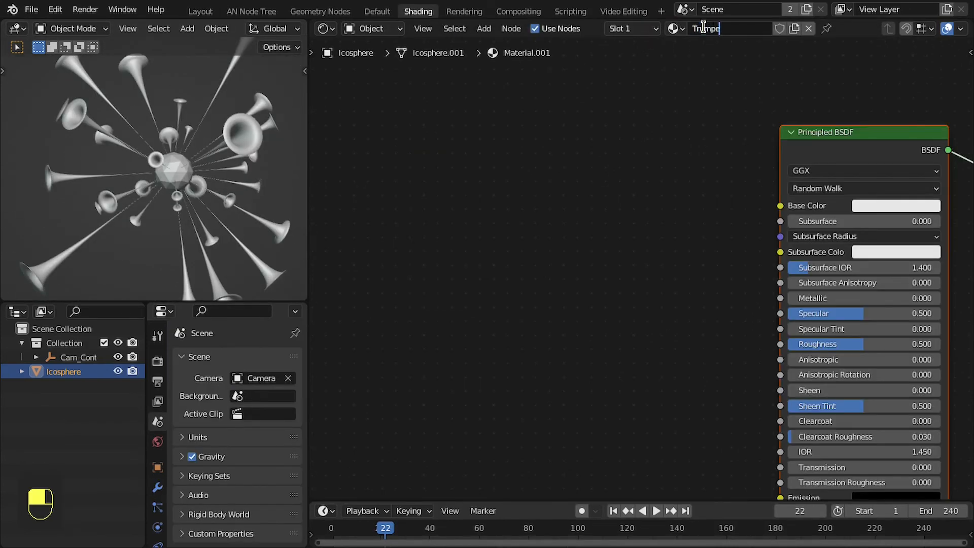
Add a second material slot to the icosphere with a new material named Center
left_click(641, 29)
left_click(709, 57)
left_click(690, 31)
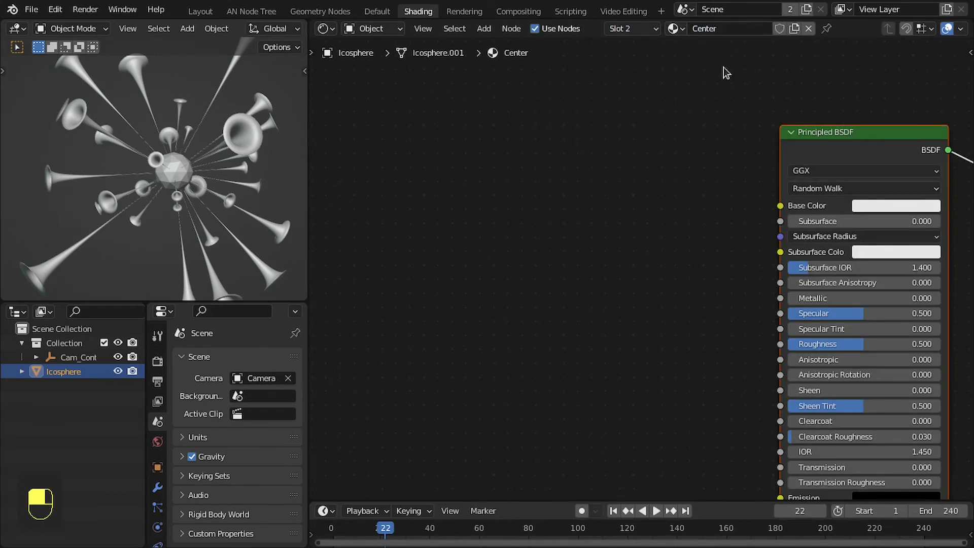
Set the Center material's Metallic to 1.000 and its Roughness to 0.1
middle_click_drag(833, 284, 632, 251)
scroll(632, 252, "down", 1)
left_click_drag(632, 263, 750, 264)
left_click(641, 306)
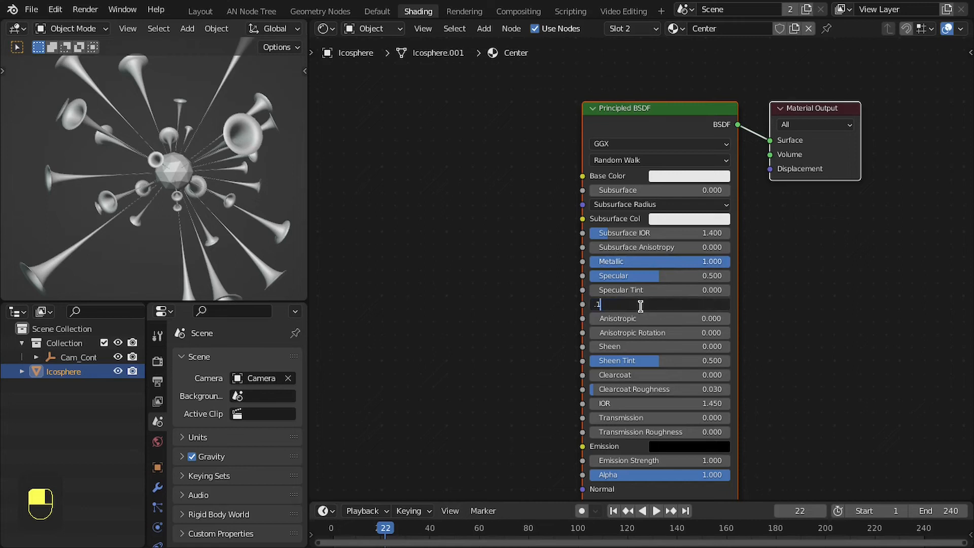
type(".1")
key("Return")
Assign Trumpet to the horns' Set Material node and Center to the ico sphere's Set Material node
left_click(200, 11)
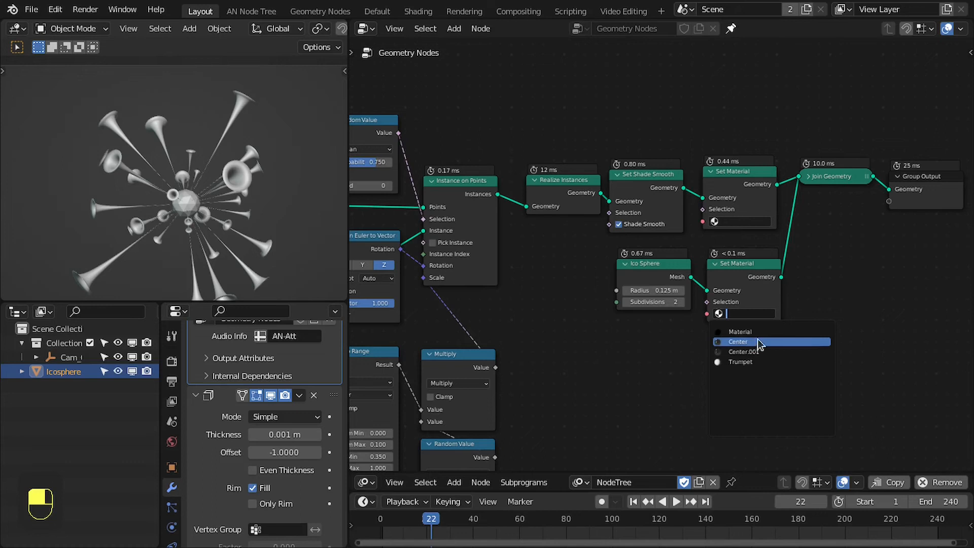
left_click(748, 223)
left_click(746, 268)
key("Home")
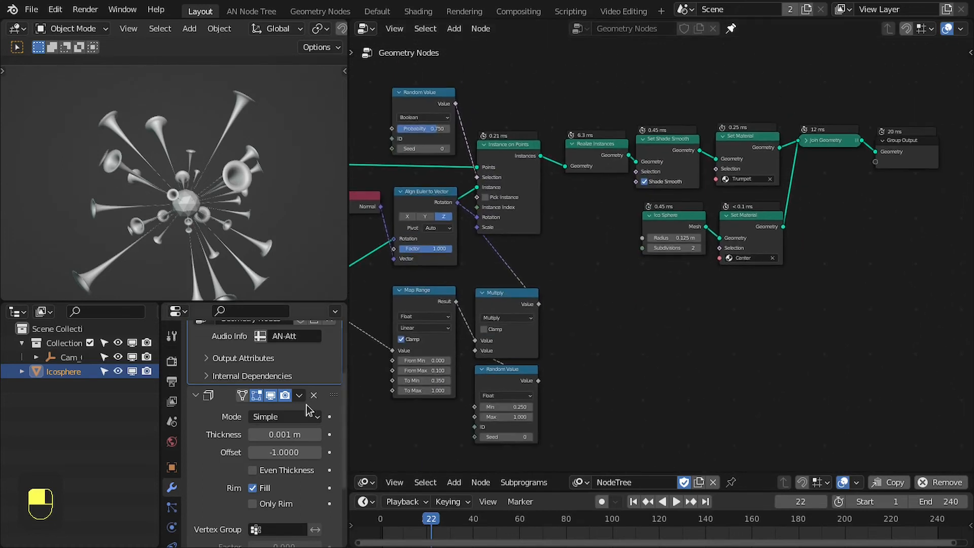
Review the World surface color and the scene's screen space reflection and shadow render settings
left_click(172, 362)
left_click(172, 441)
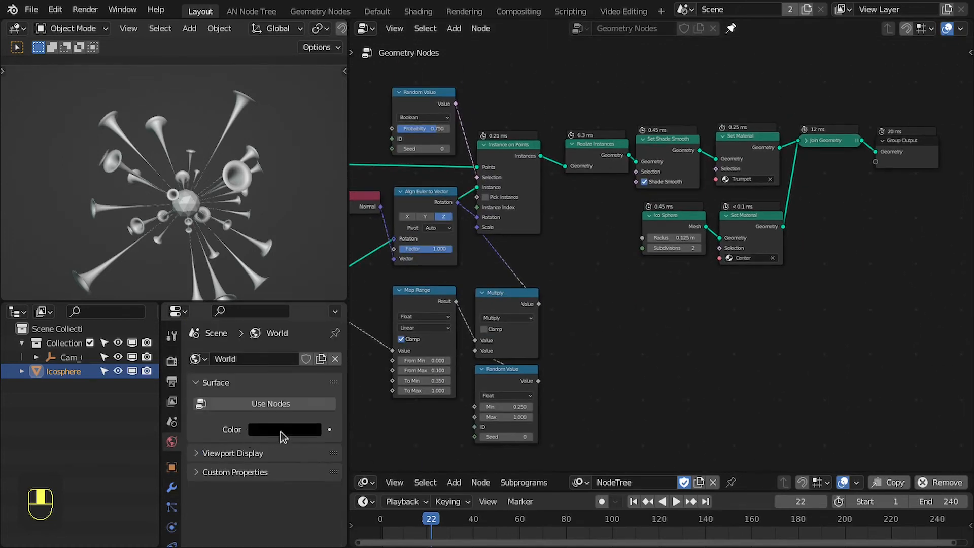
left_click(172, 362)
scroll(198, 376, "down", 5)
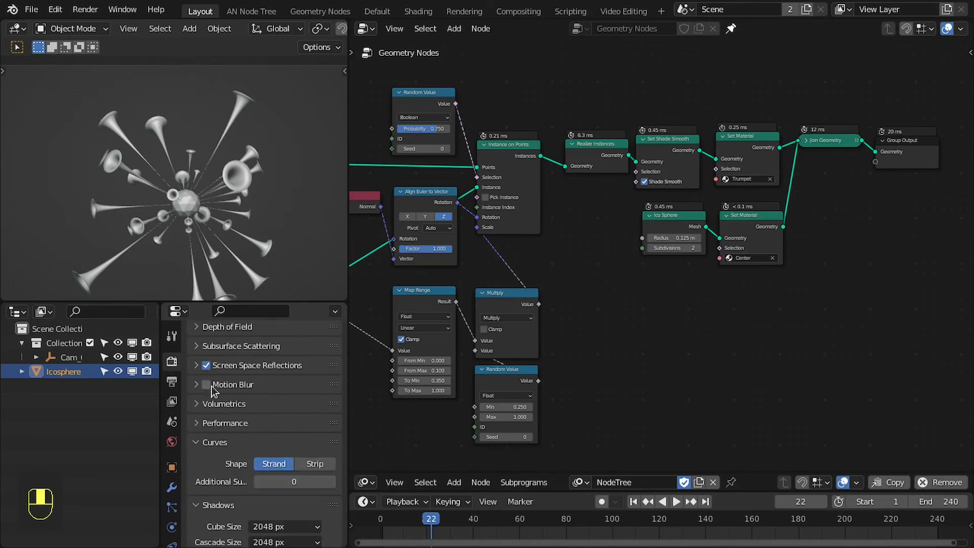
left_click(197, 367)
scroll(203, 386, "down", 10)
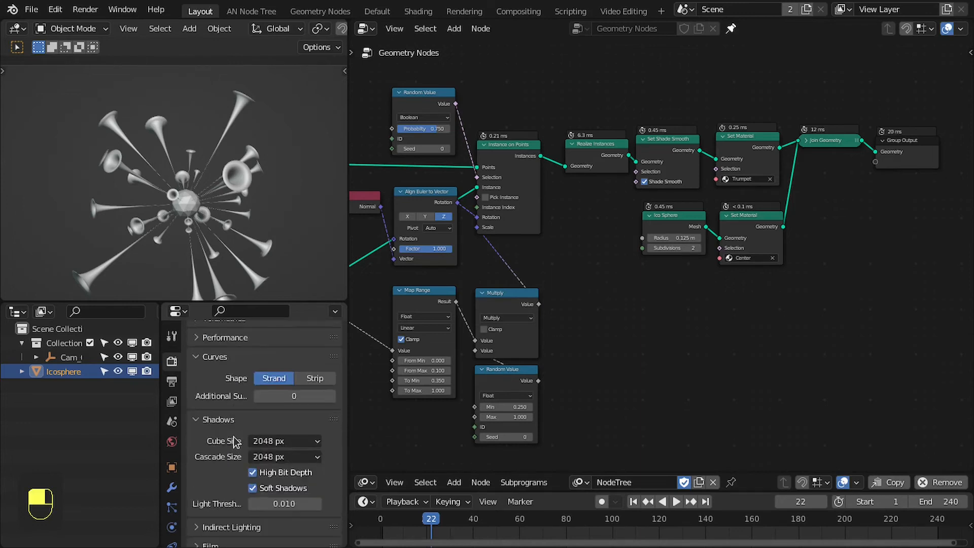
Add an area light and place it at Z 1 m above the horns
key("shift+a")
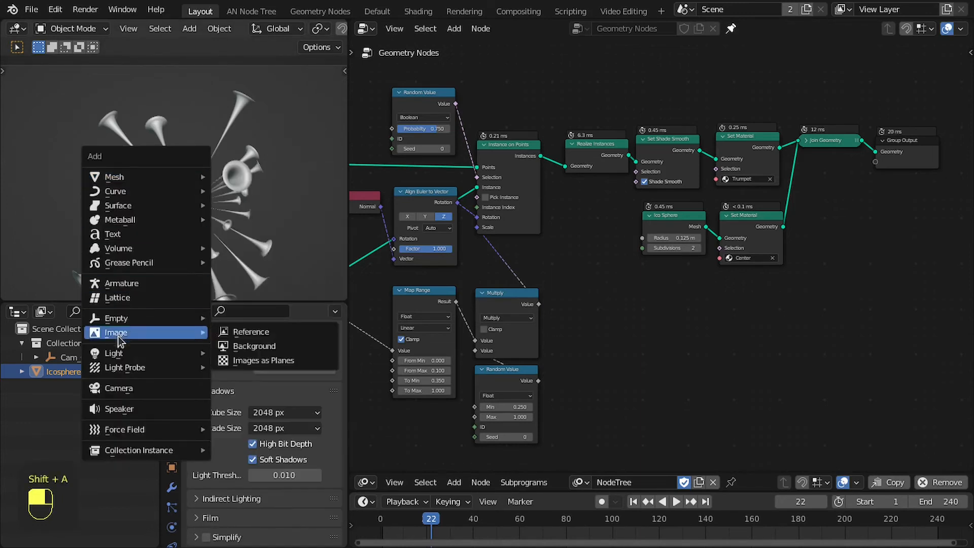
mouse_move(153, 353)
left_click(243, 399)
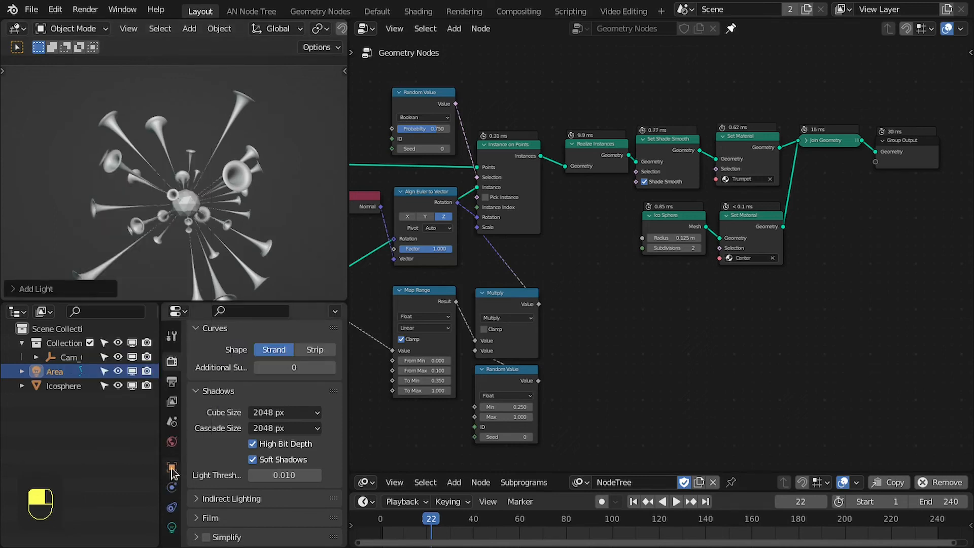
left_click(171, 467)
key("KP_0")
key("Home")
scroll(285, 414, "up", 4)
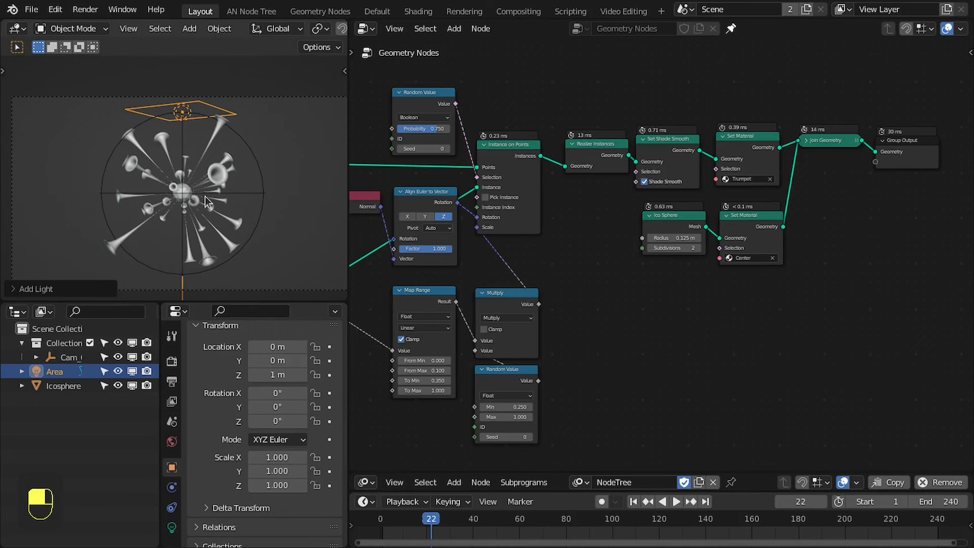
Set the area light's power to 500 W and display the viewport in rendered shading
left_click(171, 528)
scroll(256, 388, "down", 1)
double_click(273, 386)
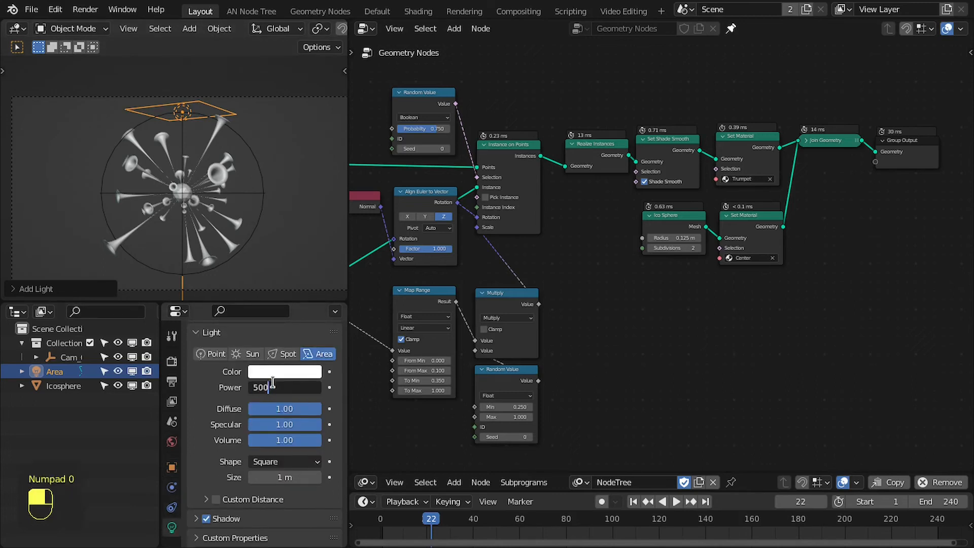
key("z")
key("z")
scroll(228, 197, "up", 7)
middle_click_drag(335, 192, 173, 194, "shift")
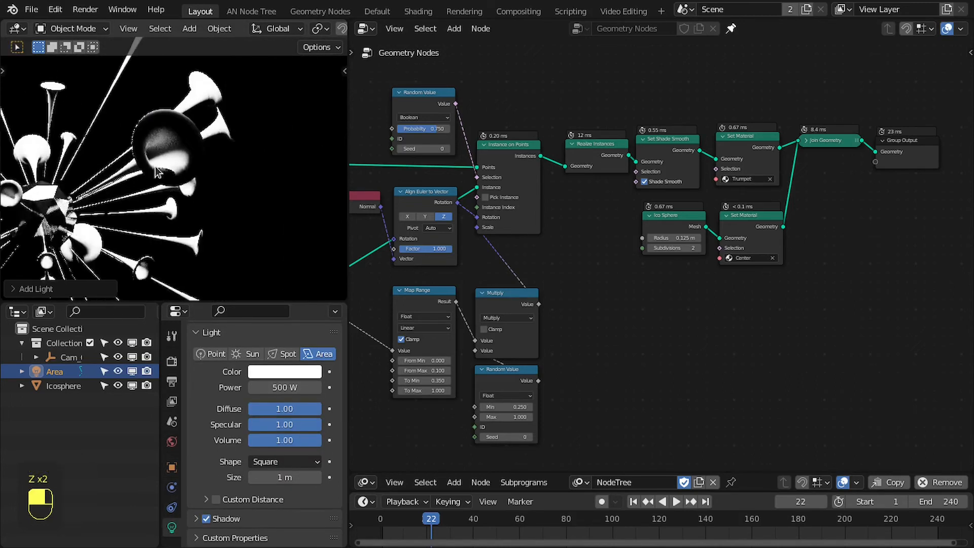
Turn off shadows for the area light
left_click(206, 519)
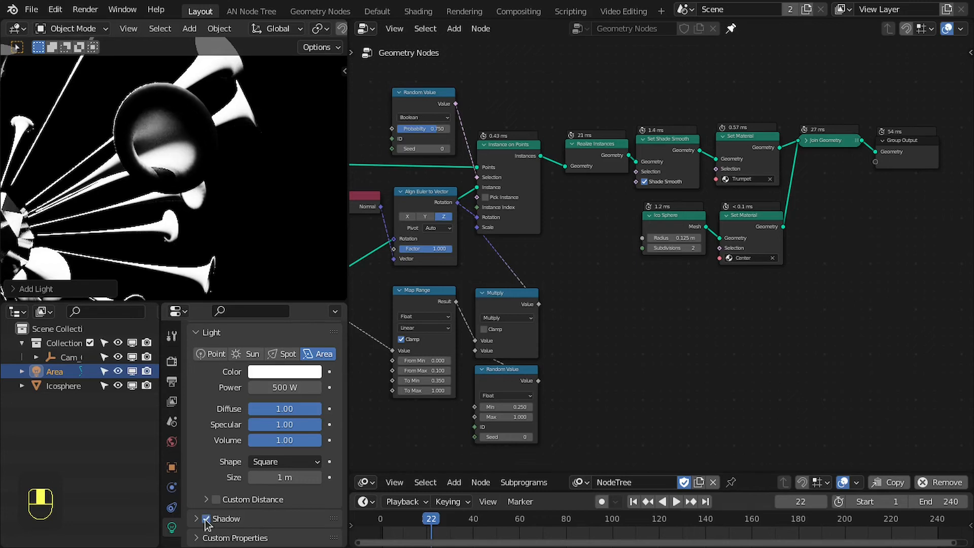
scroll(203, 197, "down", 5)
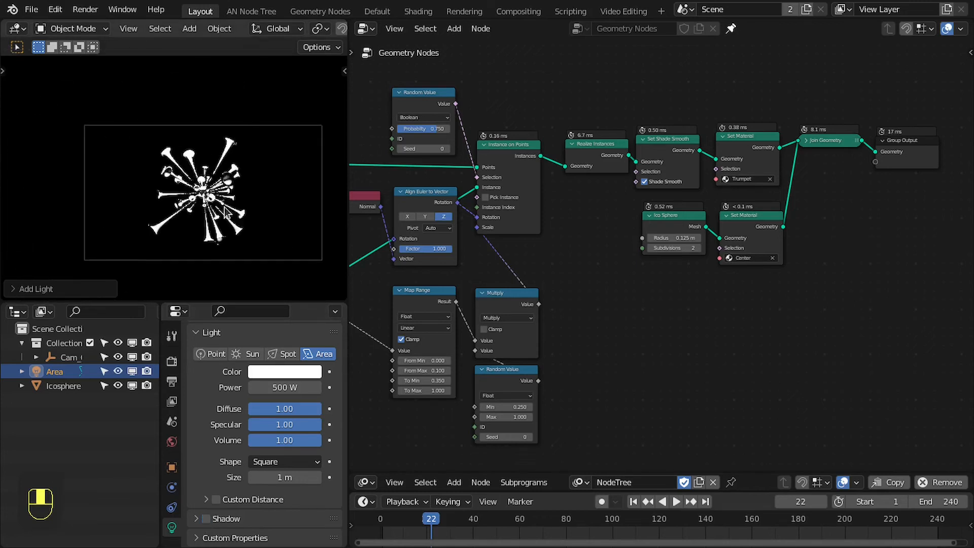
scroll(224, 208, "up", 3)
middle_click_drag(225, 208, 163, 171, "shift")
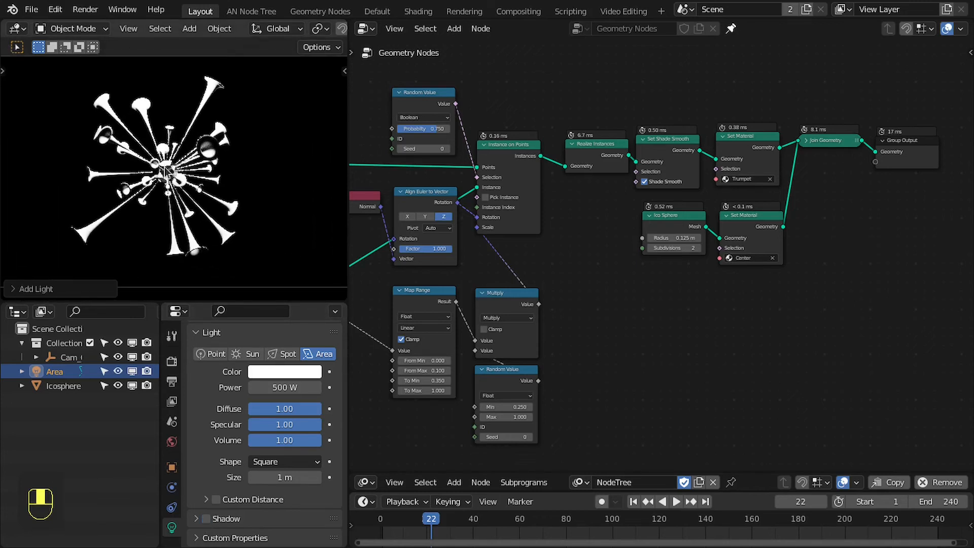
Preview the rendered animation up to frame 229 with the Realize Instances node temporarily muted
key("space")
left_click(588, 152)
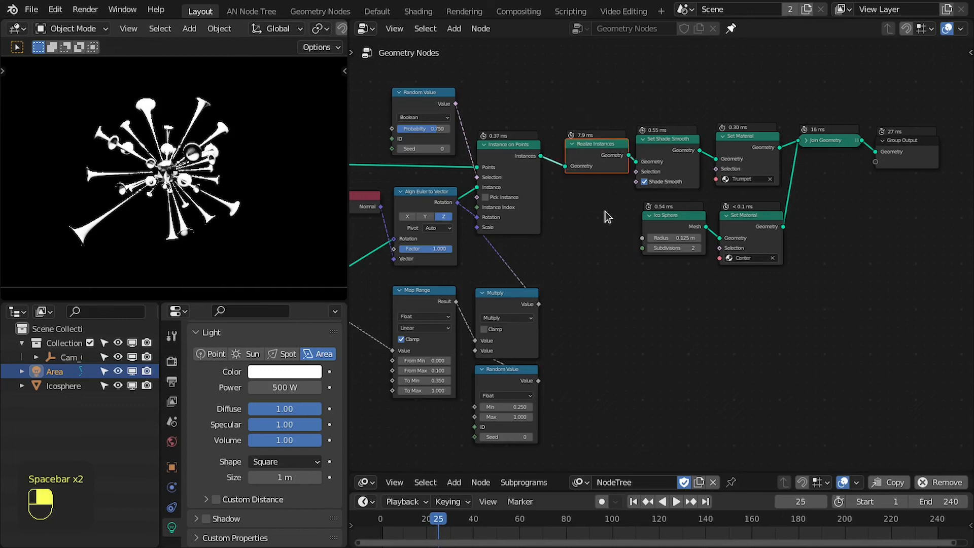
key("m")
key("space")
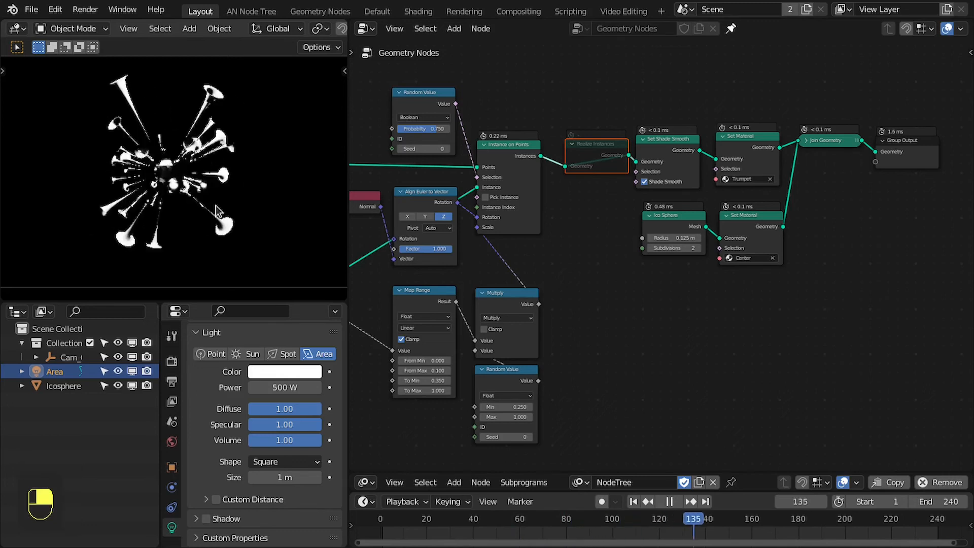
key("ctrl+space")
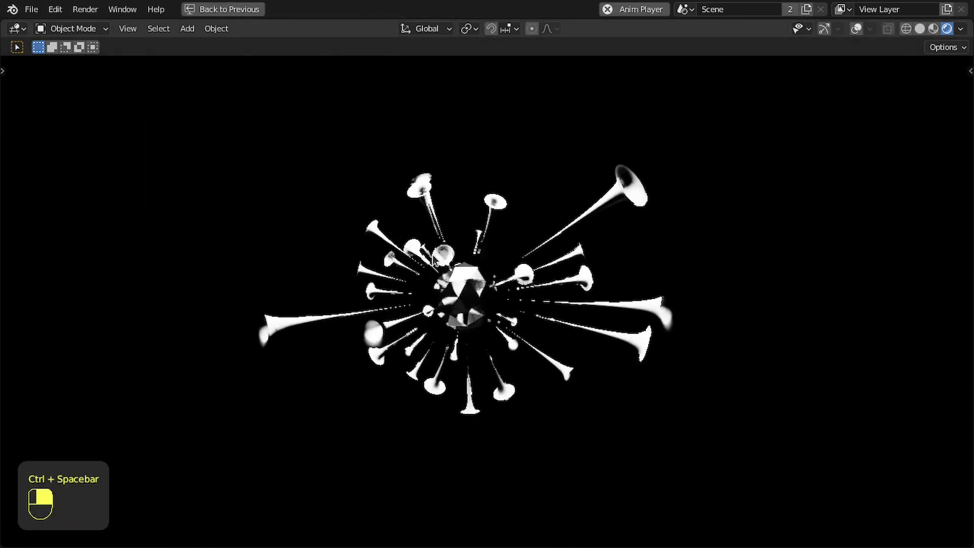
key("space")
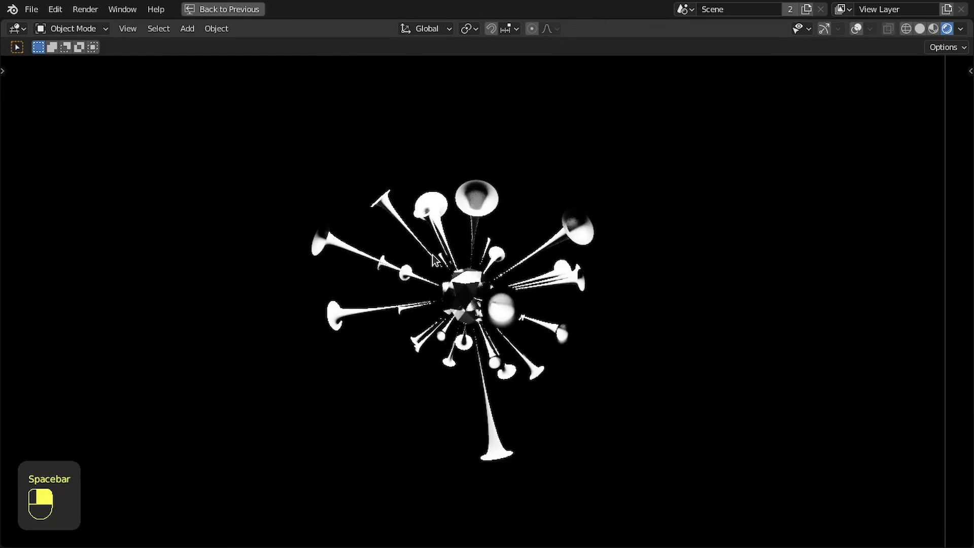
key("ctrl+space")
key("space")
key("space")
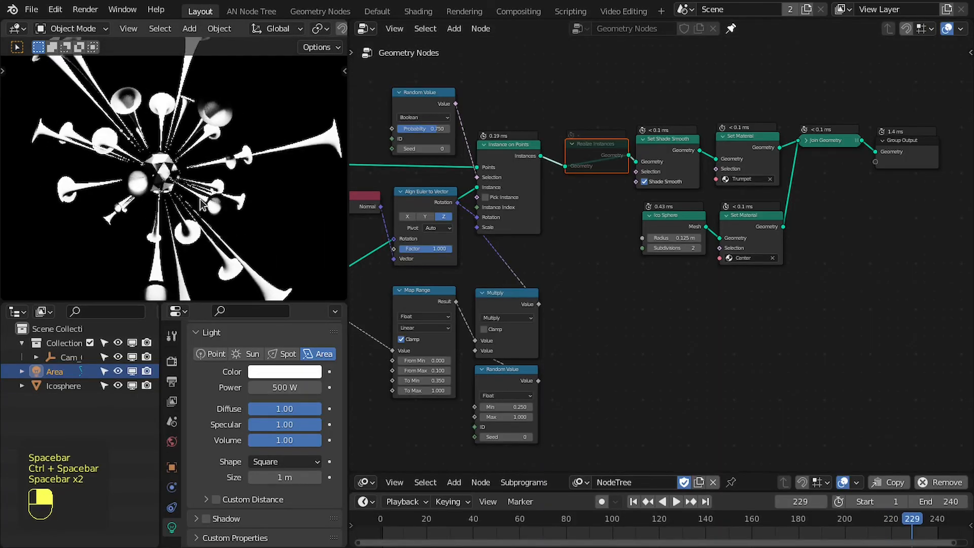
key("m")
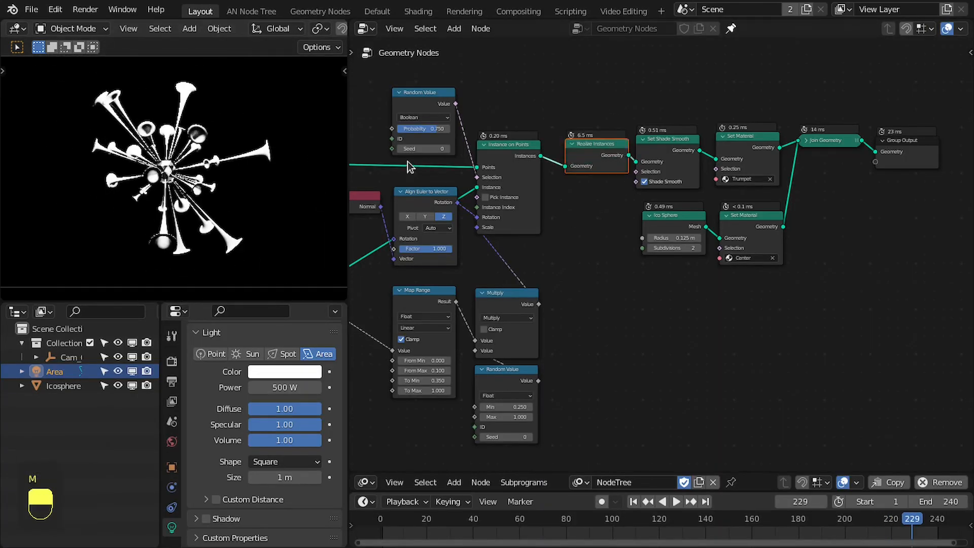
Render frame 229 as a still image and view the result at actual size
left_click(464, 12)
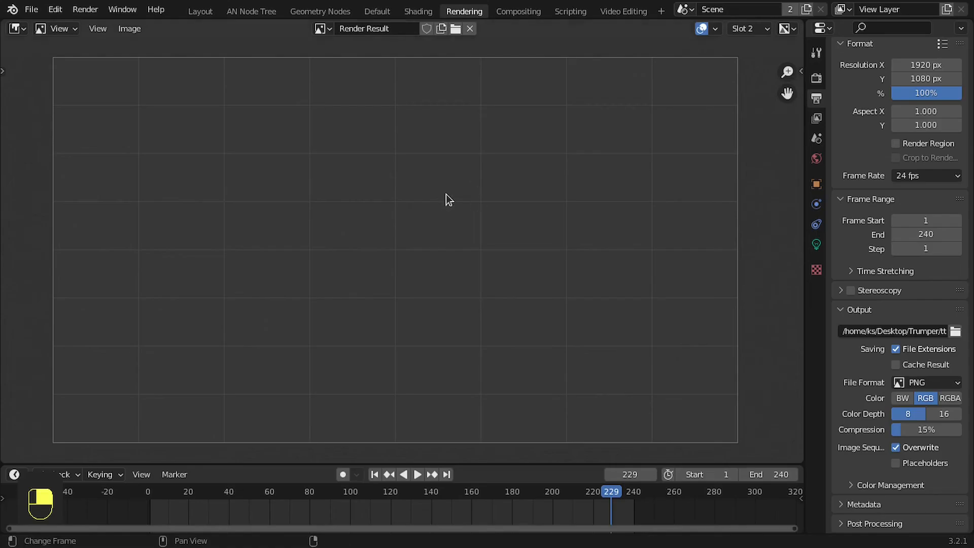
key("F12")
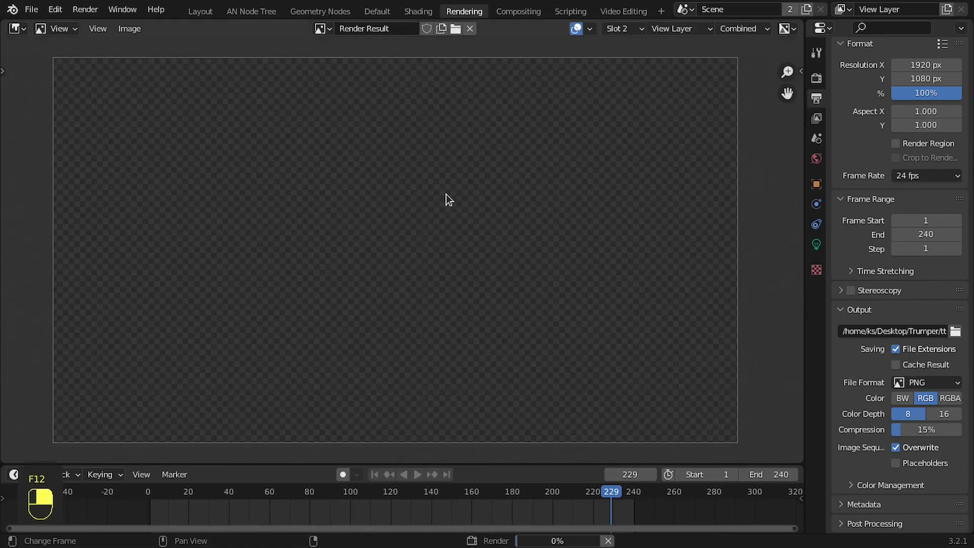
key("KP_1")
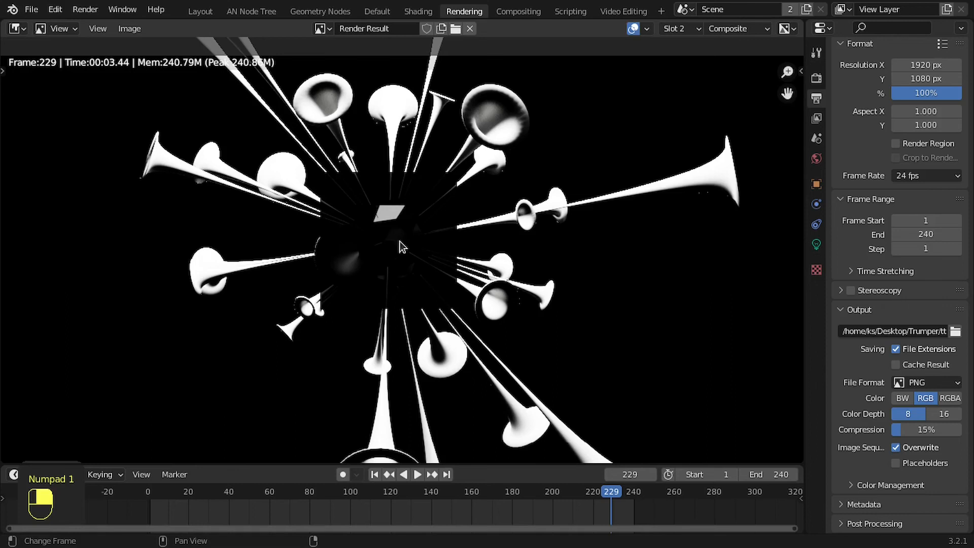
Examine the compositing node setup with the backdrop shrunk to show the whole render, and maximize the compositor
left_click(521, 13)
scroll(436, 137, "down", 3)
middle_click_drag(382, 213, 326, 292)
scroll(284, 286, "up", 2)
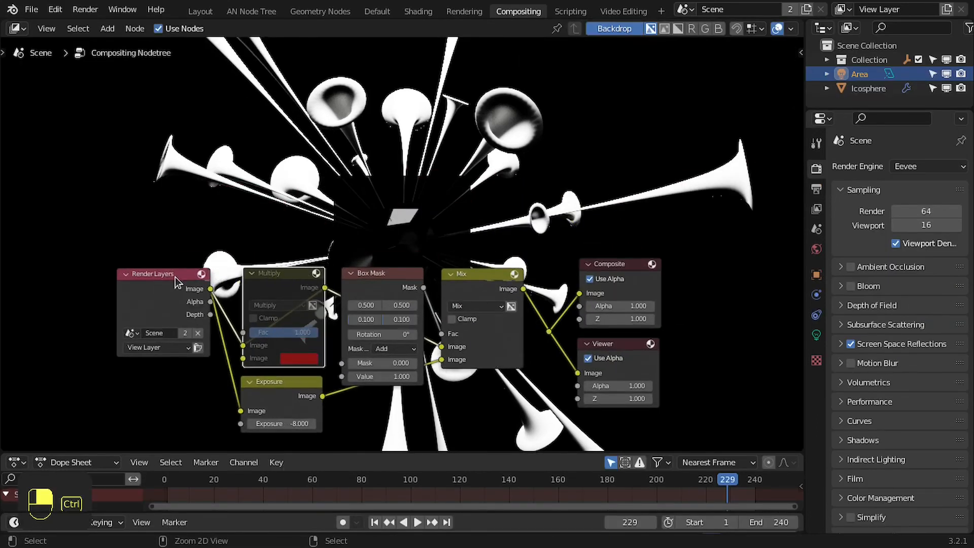
scroll(277, 231, "down", 3)
key("v")
key("v")
key("v")
scroll(290, 224, "up", 1)
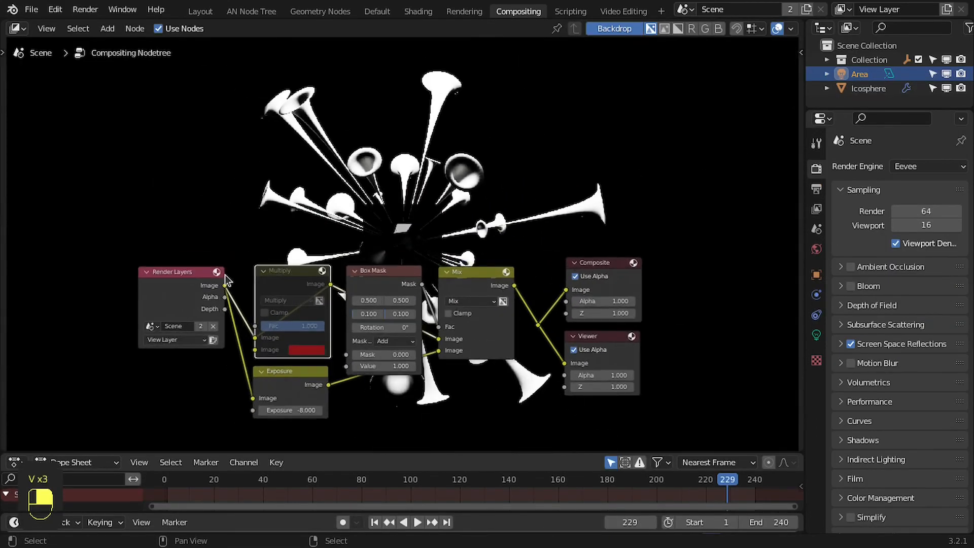
left_click(200, 288, "shift")
middle_click_drag(311, 245, 254, 188)
key("ctrl+space")
Preview the outputs of the Exposure, Box Mask and Mix nodes one after another in the compositor backdrop
middle_click_drag(522, 434, 260, 458)
left_click(169, 473, "ctrl+shift")
middle_click_drag(169, 473, 163, 455)
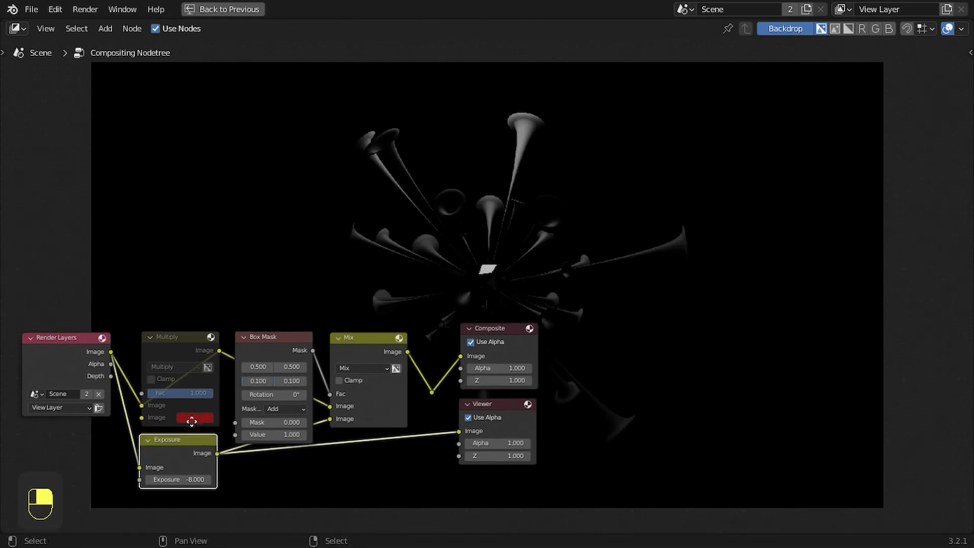
left_click(285, 349, "ctrl+shift")
left_click(360, 349, "ctrl+shift")
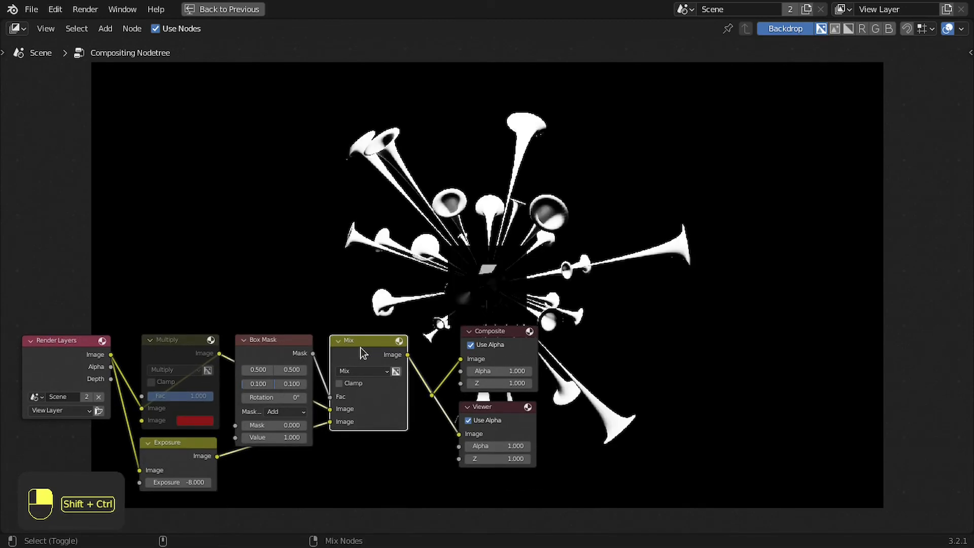
middle_click_drag(215, 352, 466, 406)
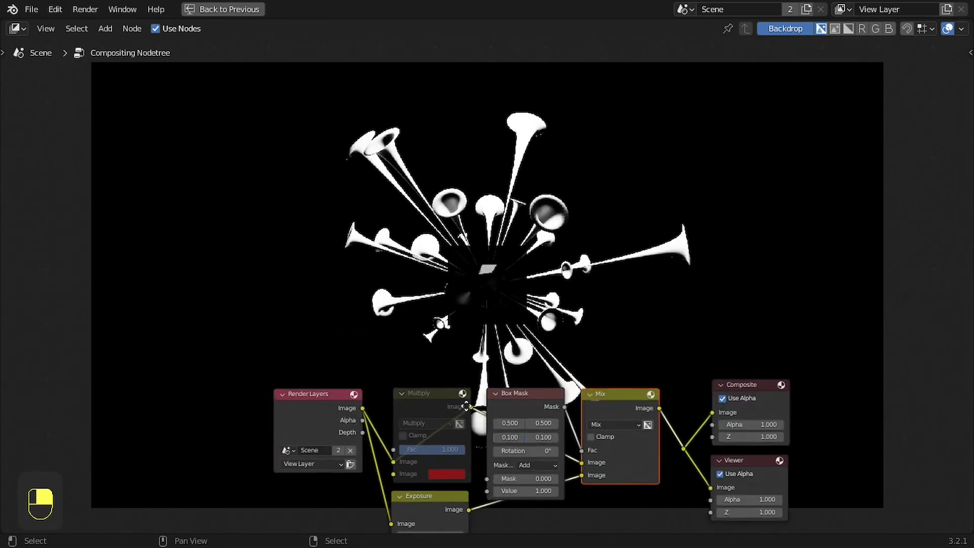
Preview the Multiply node's output in the compositor backdrop and try a fully saturated yellow-orange as its multiply color
left_click(433, 417, "ctrl+shift")
middle_click_drag(436, 462, 433, 422)
left_click(444, 434)
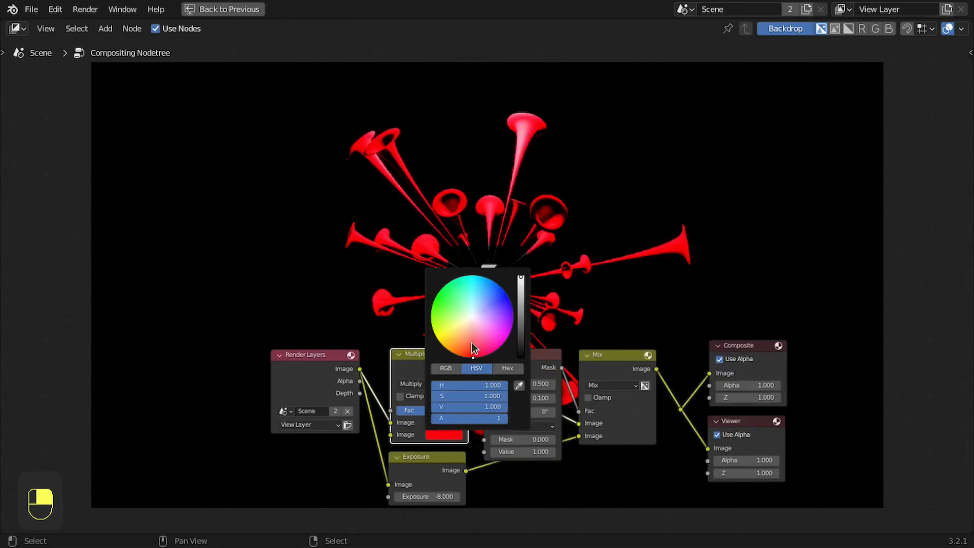
left_click_drag(472, 345, 434, 334)
left_click_drag(475, 287, 440, 339)
middle_click_drag(705, 231, 568, 242)
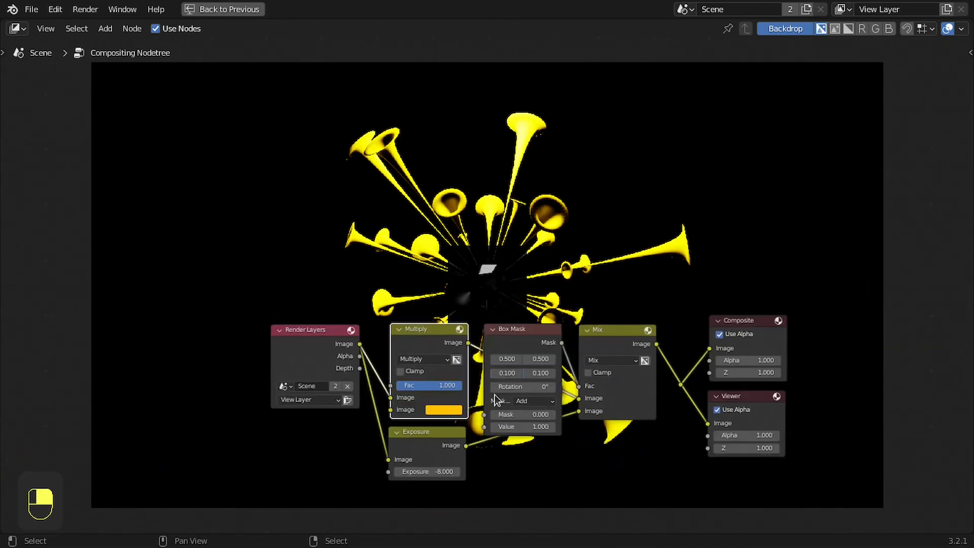
Change the Multiply node's color back to fully saturated red and restore the compositor from its maximized view
left_click(443, 409)
left_click(472, 333)
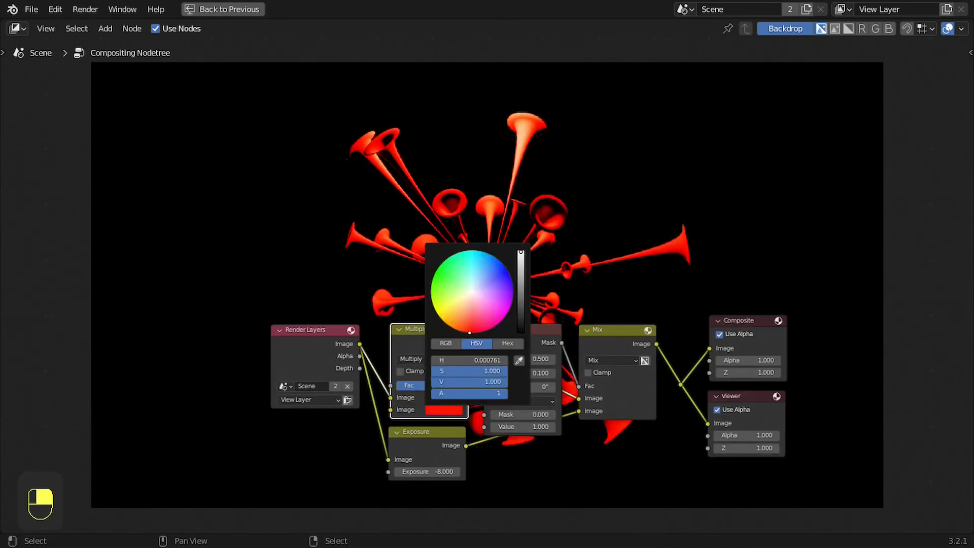
middle_click_drag(670, 169, 626, 169)
key("ctrl+space")
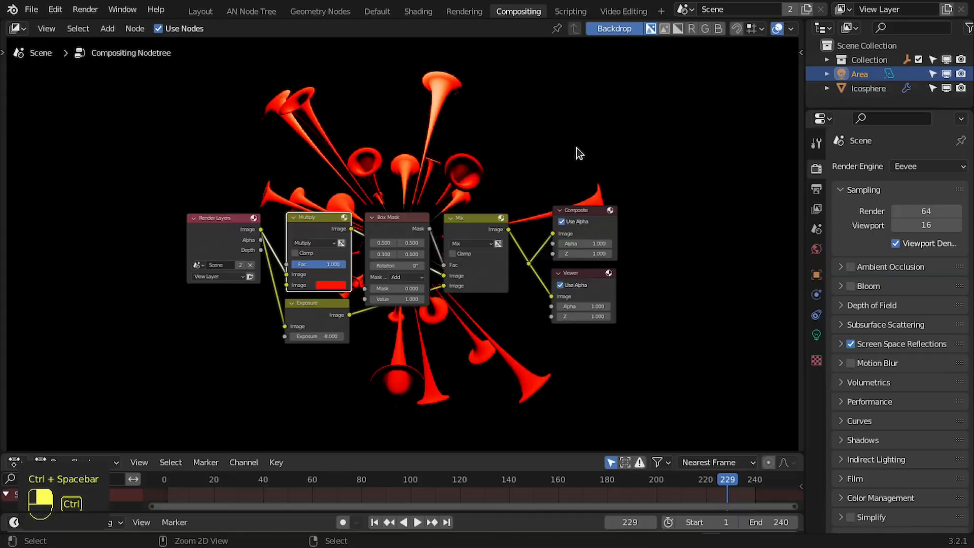
View the render result, return to the Layout workspace and enlarge the Animation Nodes editor to show its whole node tree
left_click(453, 11)
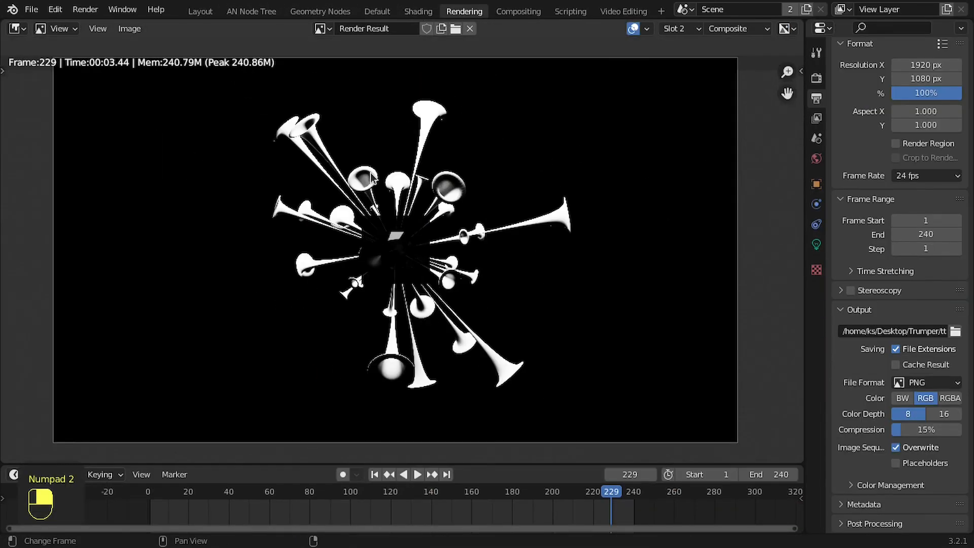
left_click(200, 11)
scroll(744, 209, "down", 3)
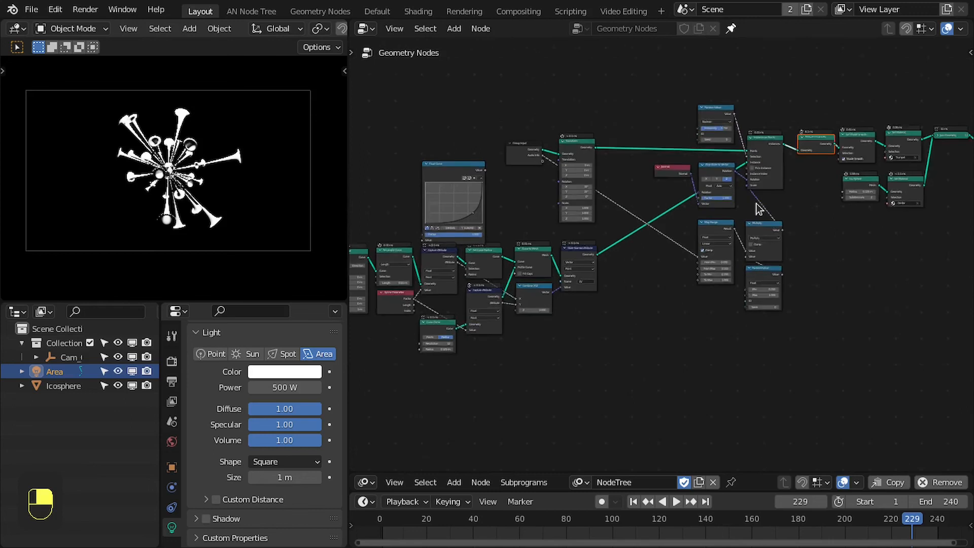
left_click_drag(548, 474, 561, 267)
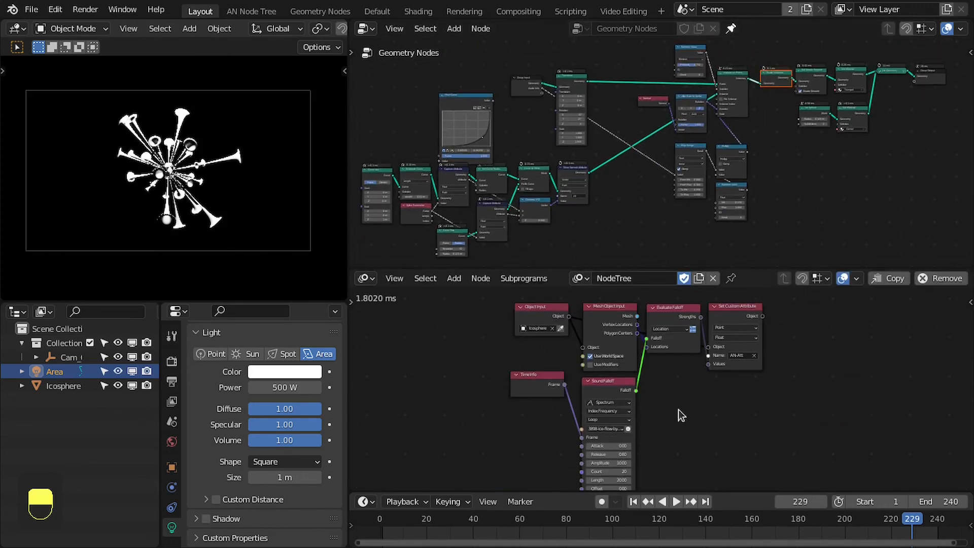
scroll(193, 211, "up", 1)
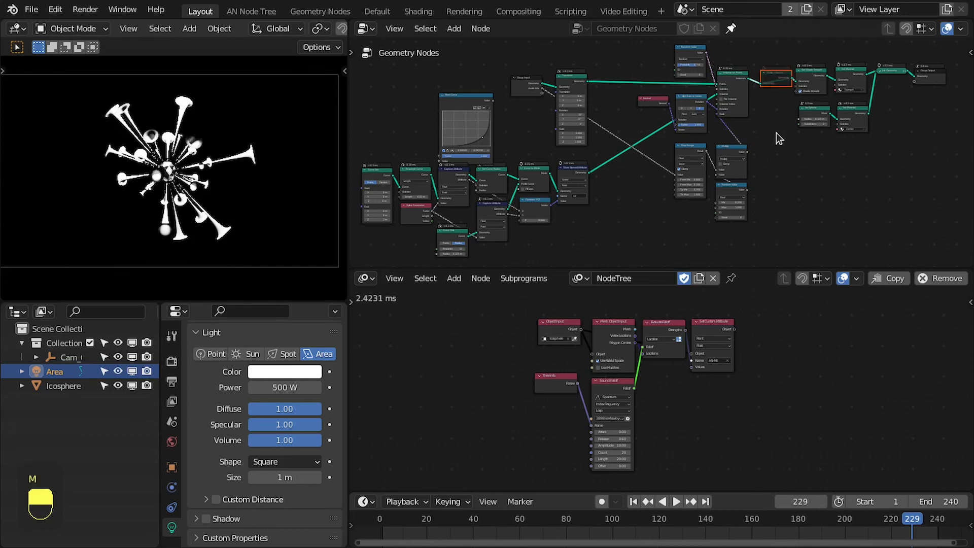
Play the animation in the viewport up to frame 150 with the Realize Instances node muted
key("space")
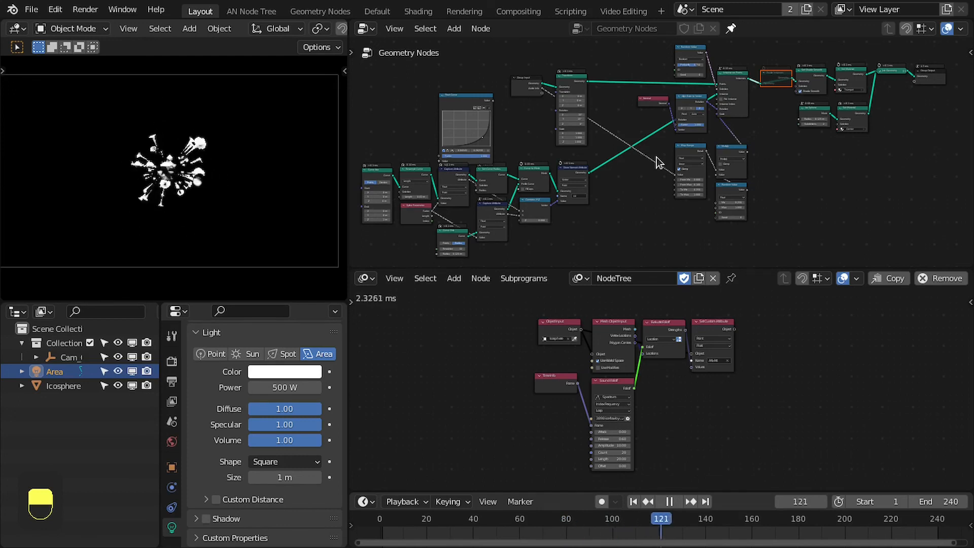
key("space")
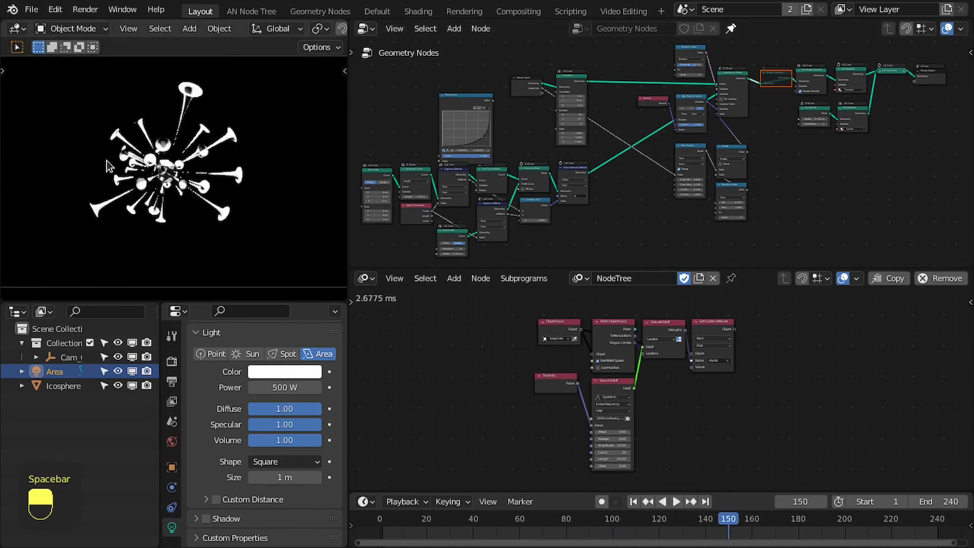